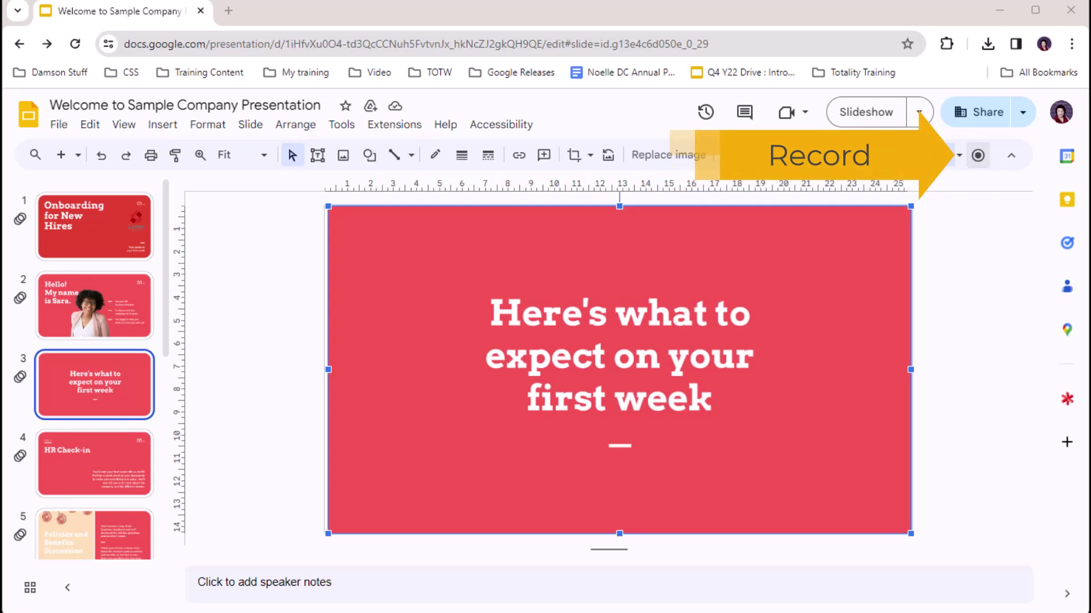
Open the video recorder and test the microphone and camera on/off toggles
{"action": "left_click", "coordinate": [977, 155]}
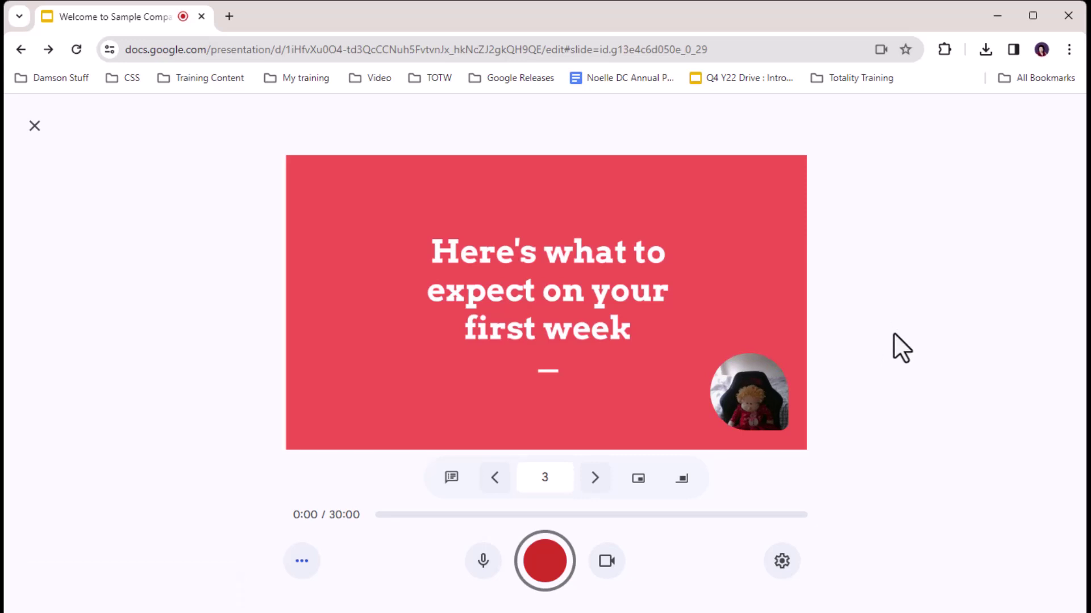
{"action": "left_click", "coordinate": [490, 565]}
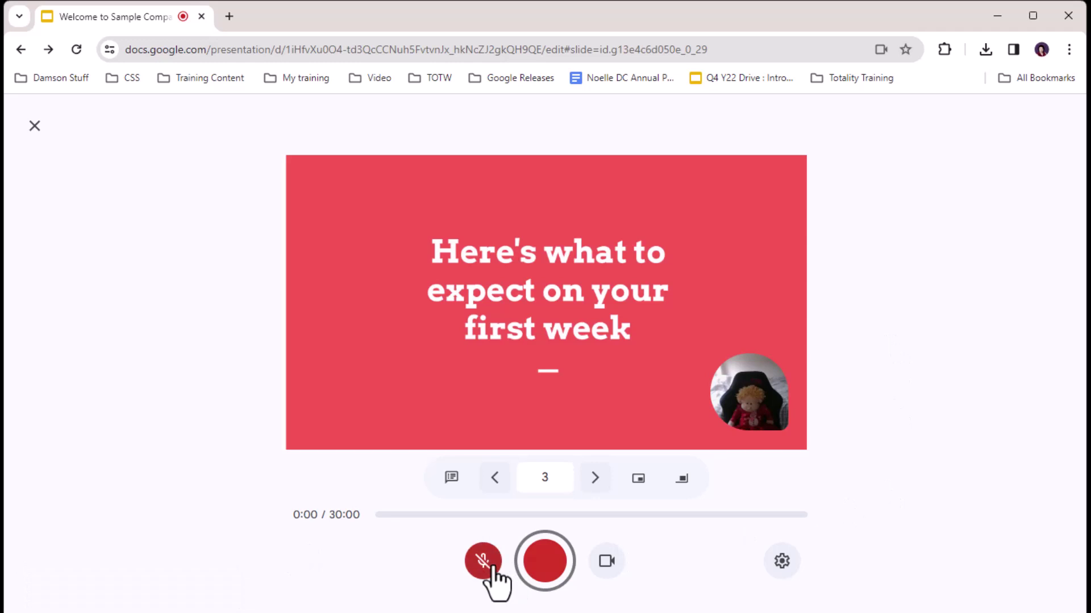
{"action": "left_click", "coordinate": [492, 562]}
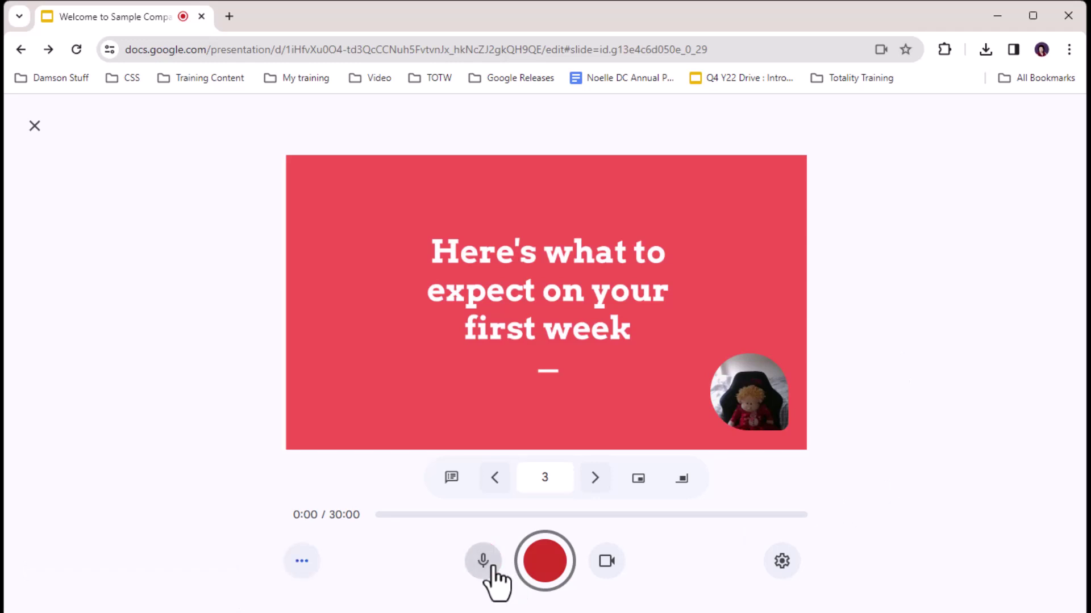
{"action": "left_click", "coordinate": [602, 565]}
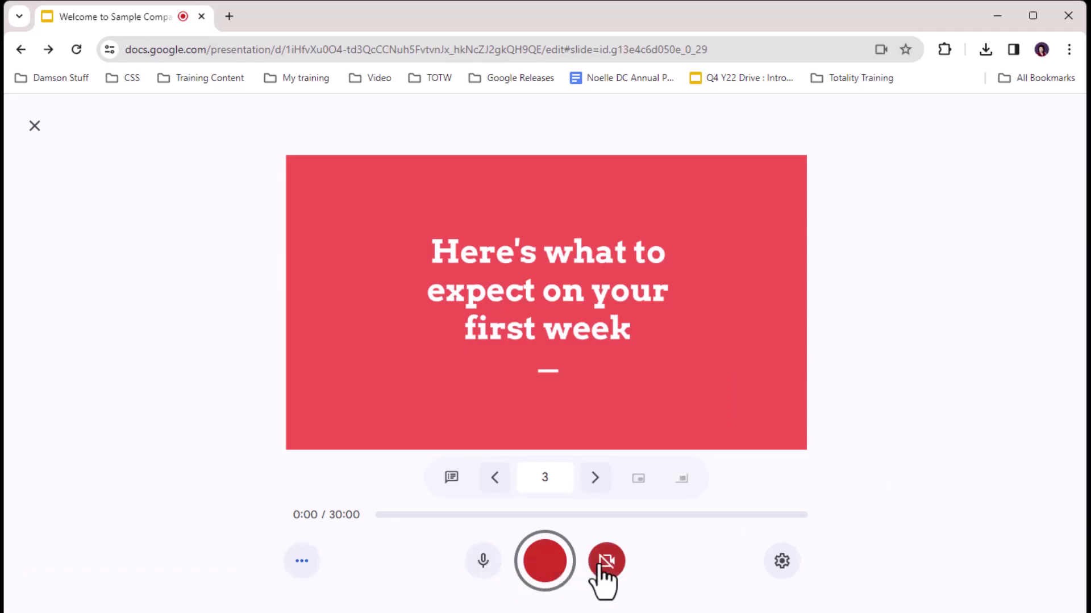
{"action": "left_click", "coordinate": [600, 565]}
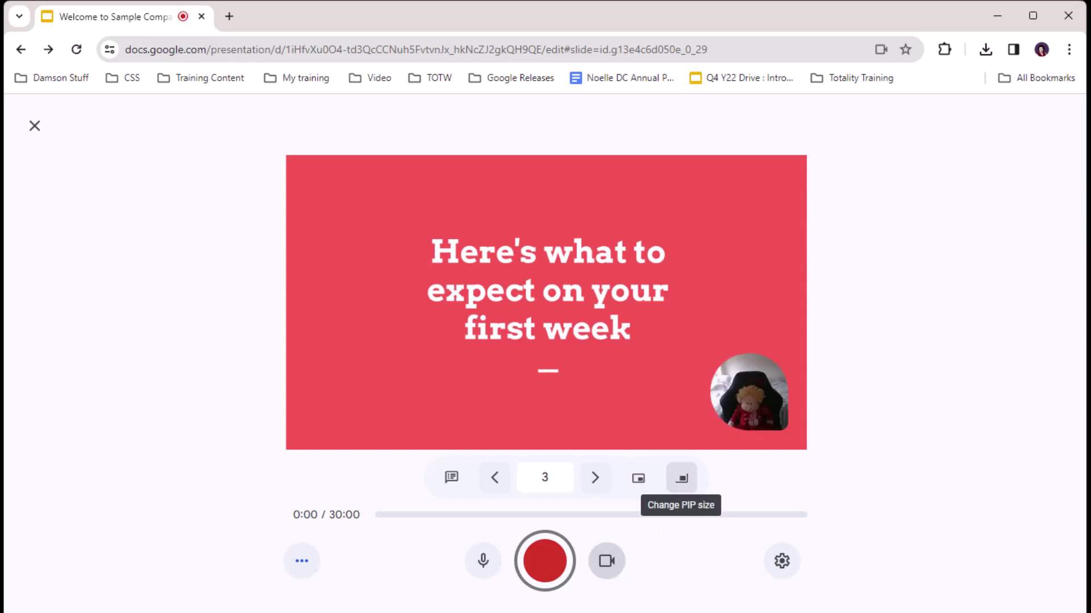
Set the webcam bubble to Large size at the bottom-right position
{"action": "left_click", "coordinate": [681, 478]}
{"action": "left_click", "coordinate": [686, 513]}
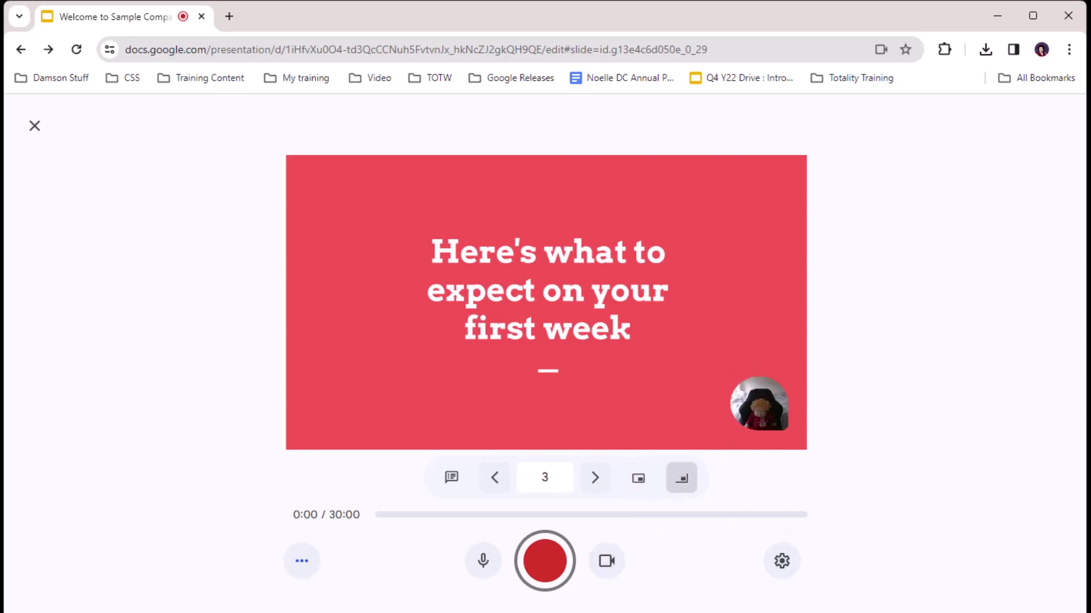
{"action": "left_click", "coordinate": [681, 479]}
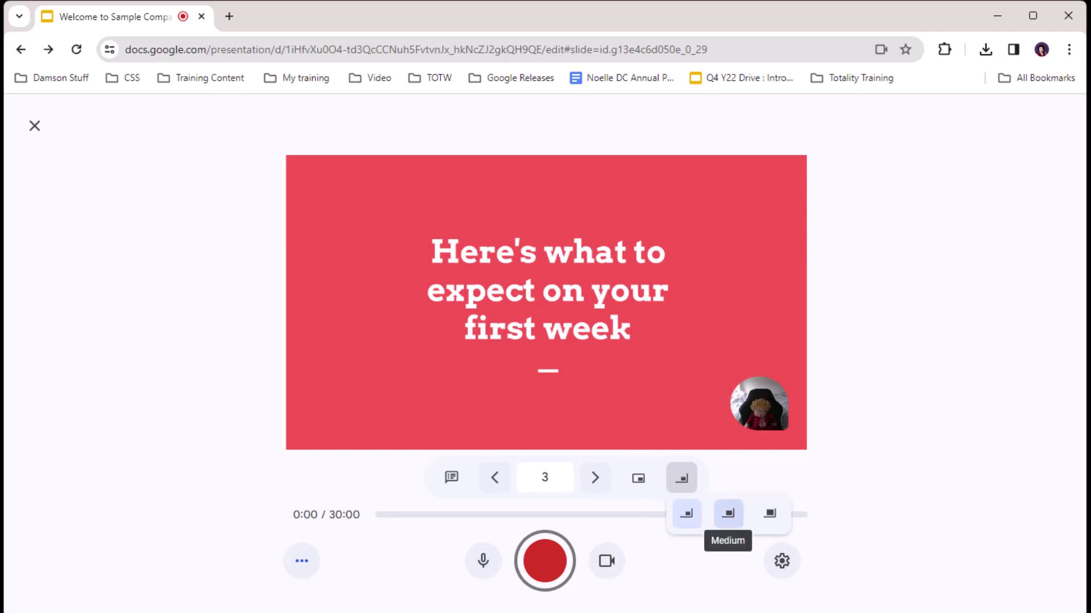
{"action": "left_click", "coordinate": [728, 513]}
{"action": "left_click", "coordinate": [681, 478]}
{"action": "left_click", "coordinate": [769, 514]}
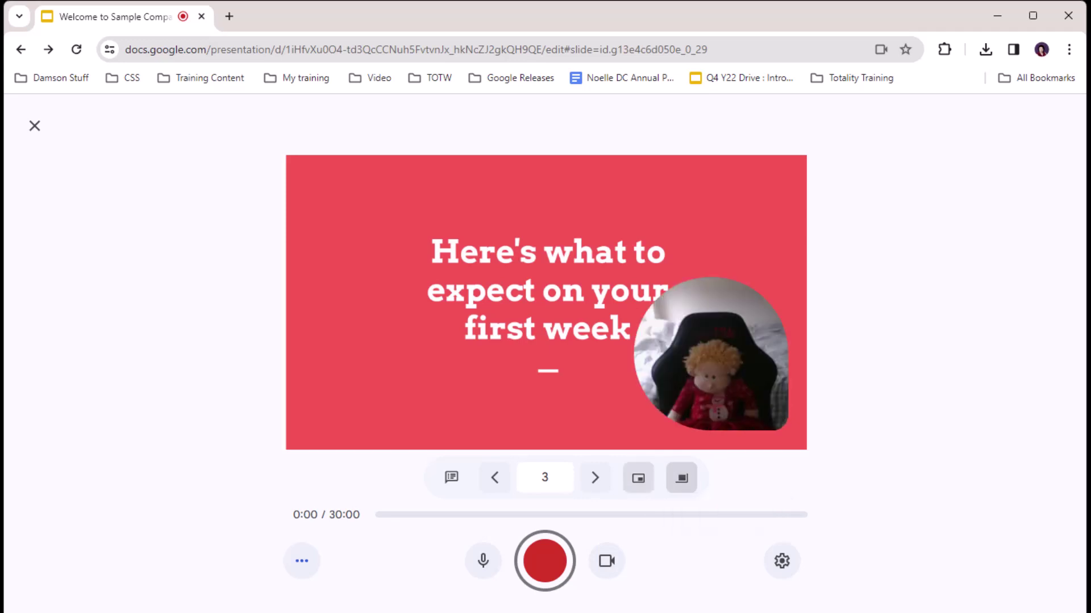
{"action": "left_click", "coordinate": [639, 478]}
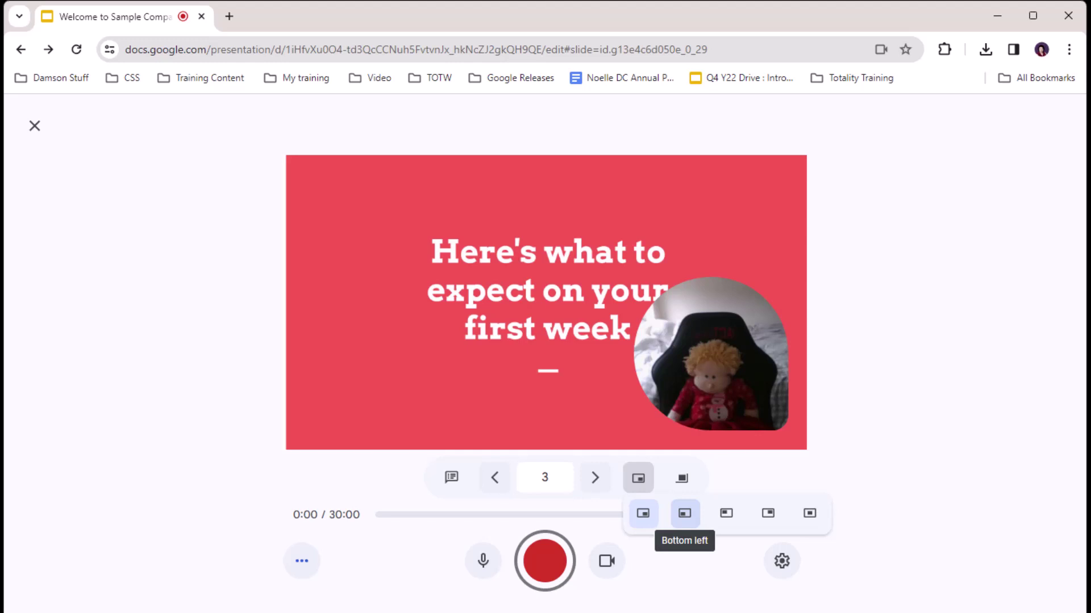
{"action": "left_click", "coordinate": [809, 513]}
{"action": "mouse_move", "coordinate": [638, 478]}
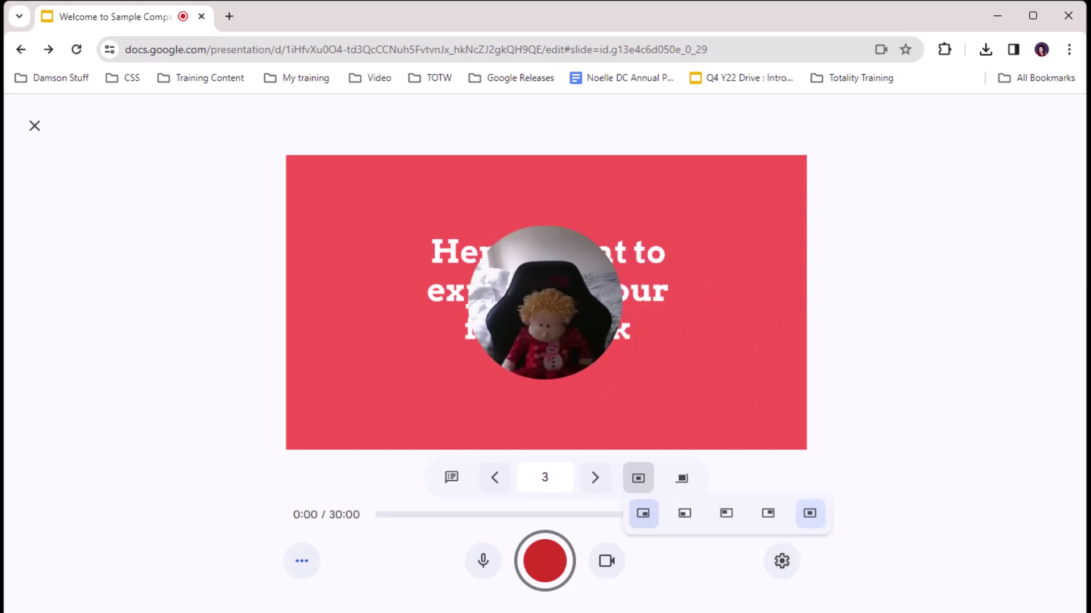
{"action": "left_click", "coordinate": [642, 514]}
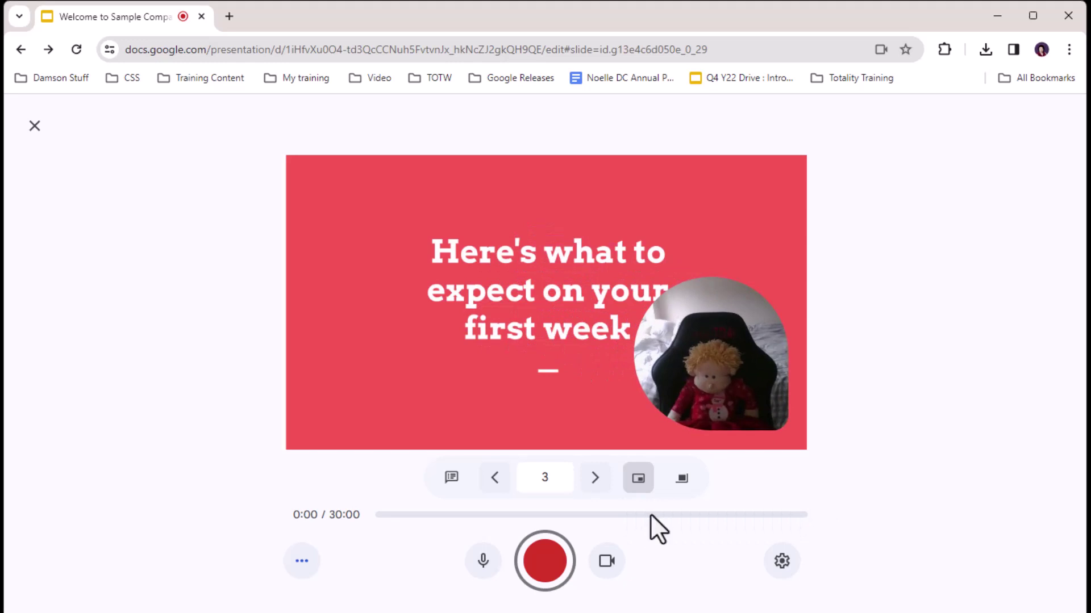
Return to slide 1 and open presenter view, resized narrower and taller
{"action": "left_click", "coordinate": [488, 488]}
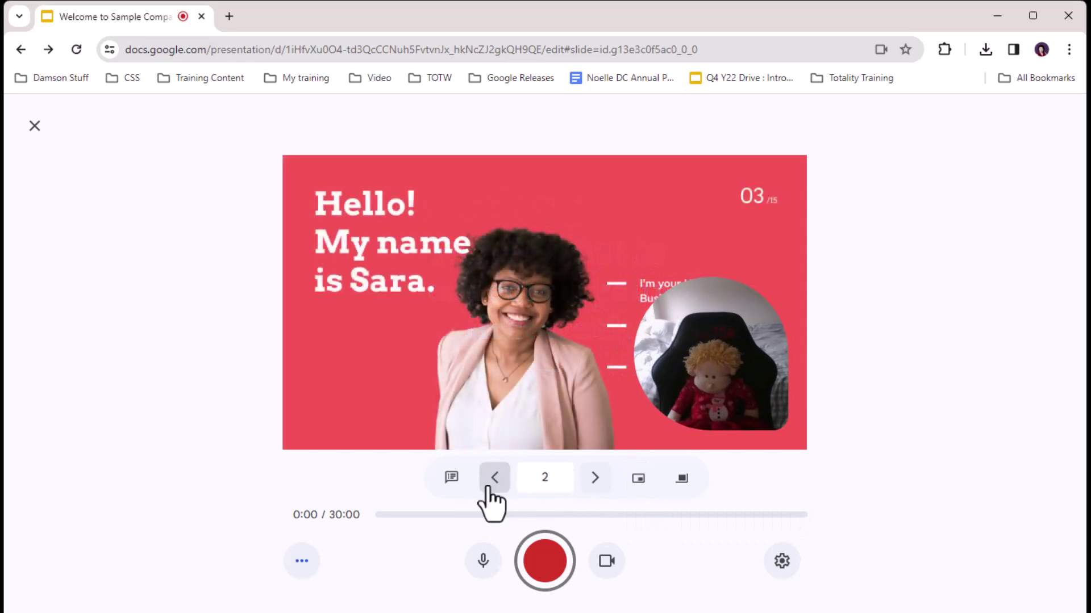
{"action": "left_click", "coordinate": [489, 488]}
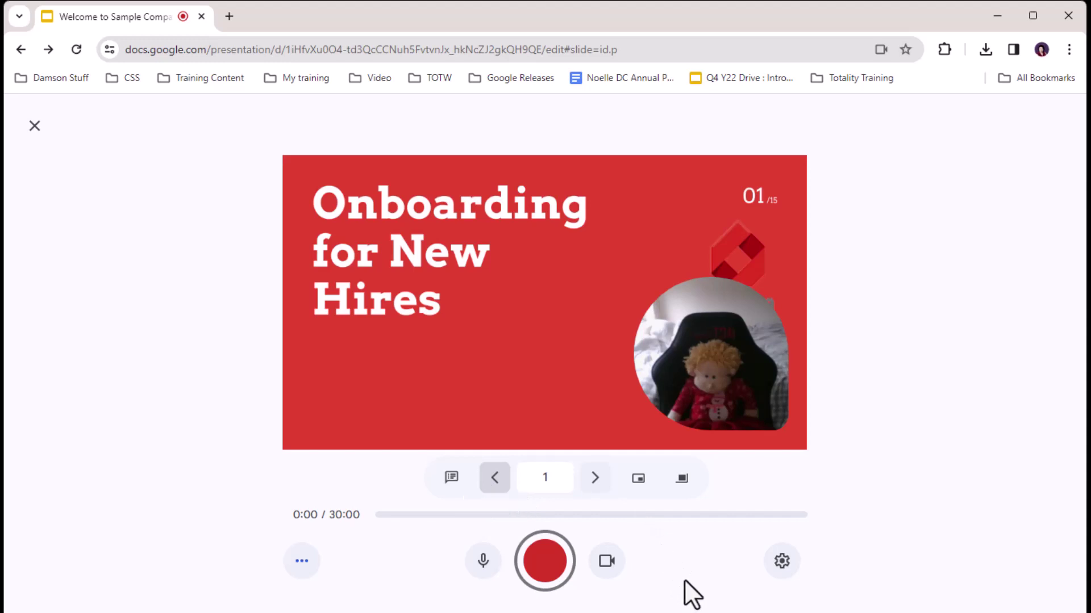
{"action": "left_click", "coordinate": [450, 477]}
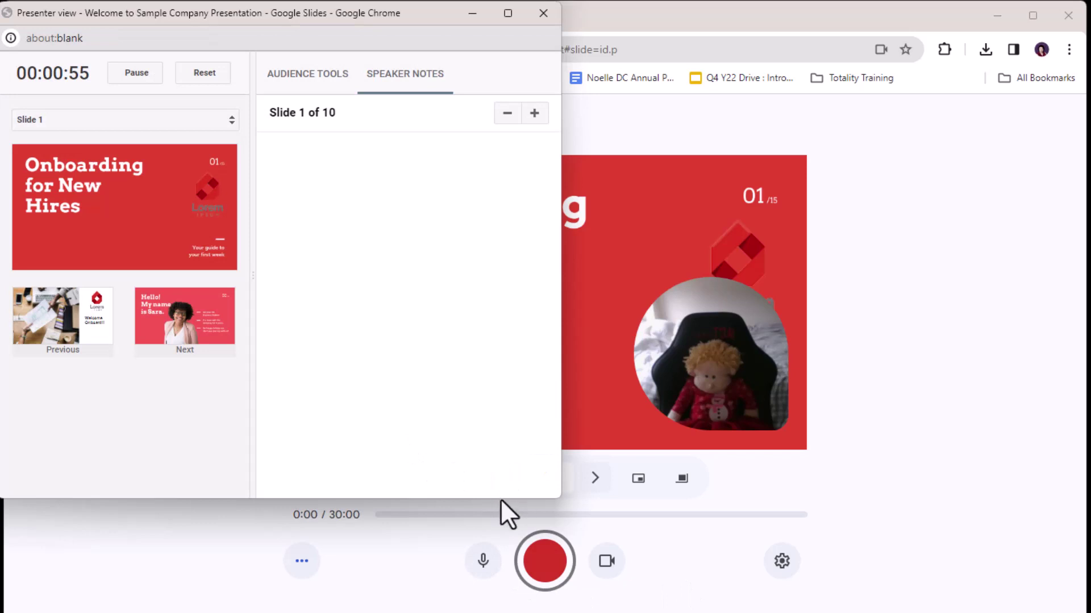
{"action": "left_click_drag", "start_coordinate": [555, 499], "coordinate": [435, 612]}
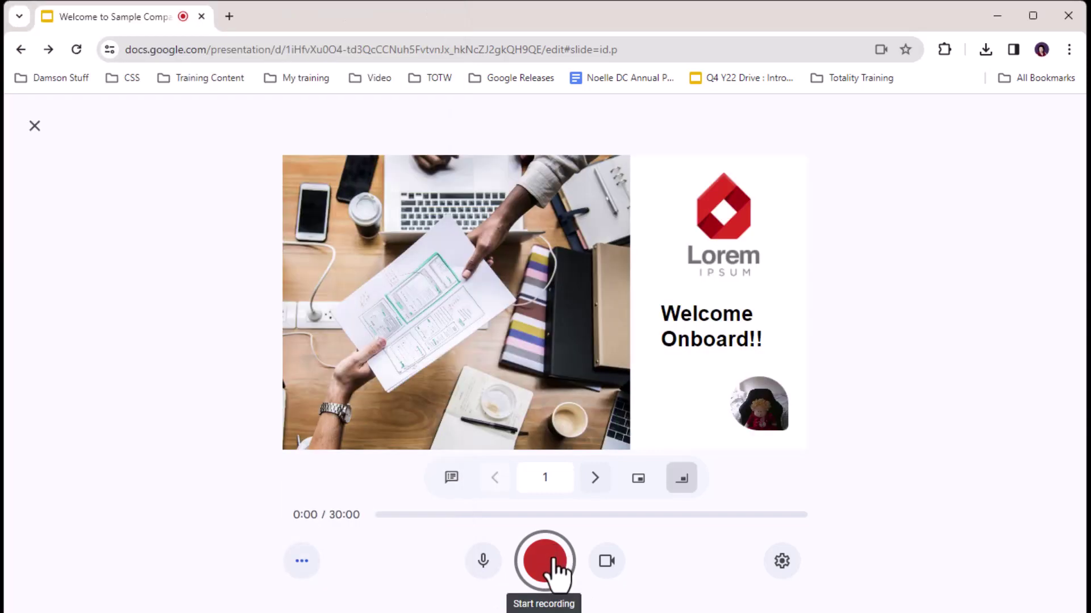
Start the recording and allow Chrome to capture this tab
{"action": "left_click", "coordinate": [554, 562]}
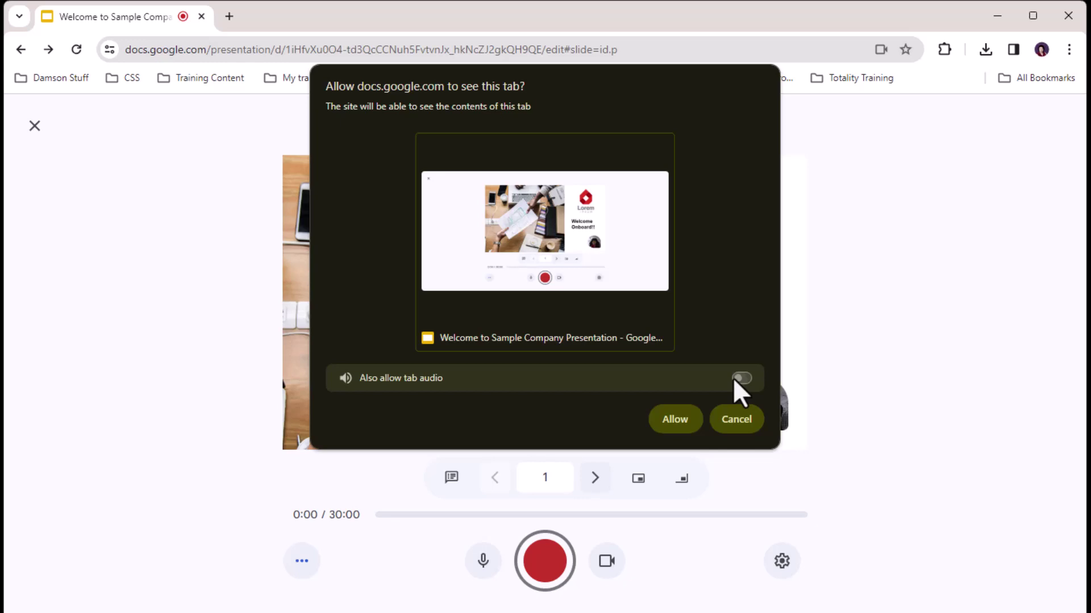
{"action": "left_click", "coordinate": [685, 426]}
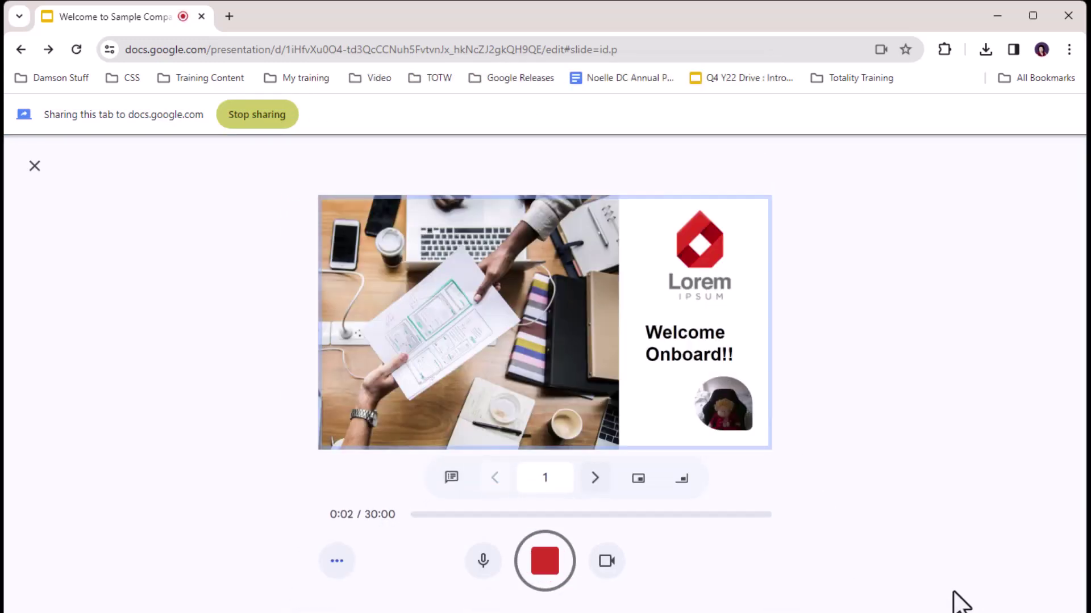
Record through the first three slides using presenter view, then close presenter view
{"action": "left_click", "coordinate": [452, 477]}
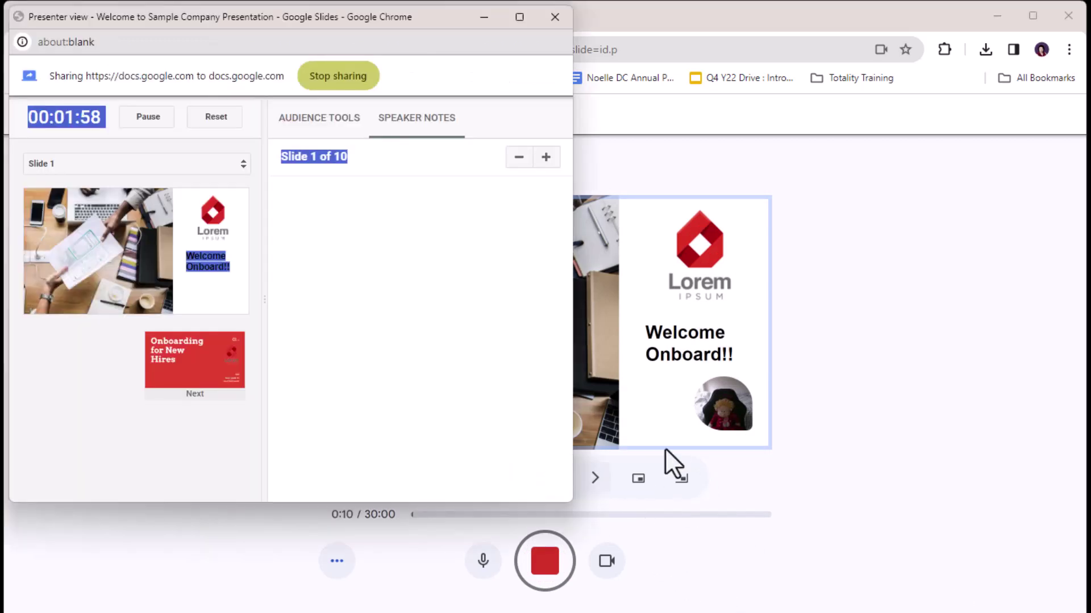
{"action": "left_click", "coordinate": [213, 391]}
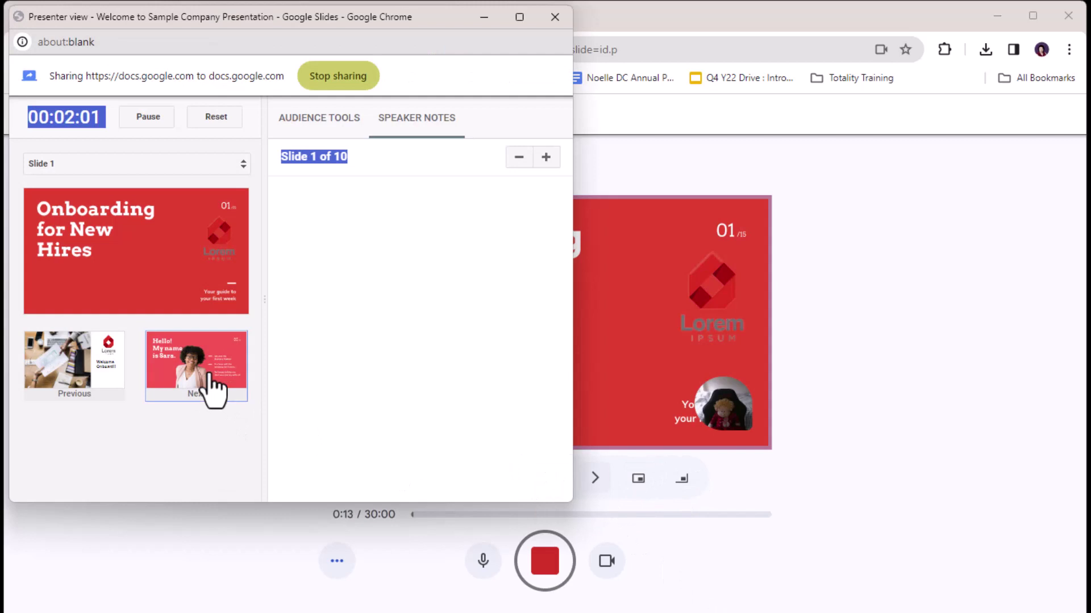
{"action": "left_click", "coordinate": [213, 391]}
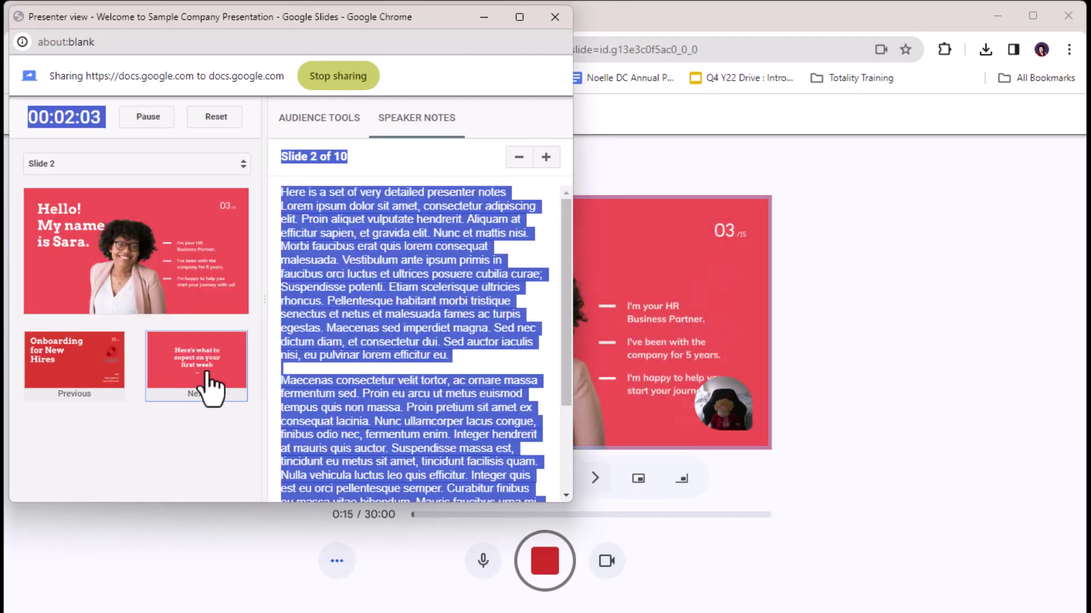
{"action": "left_click", "coordinate": [213, 391]}
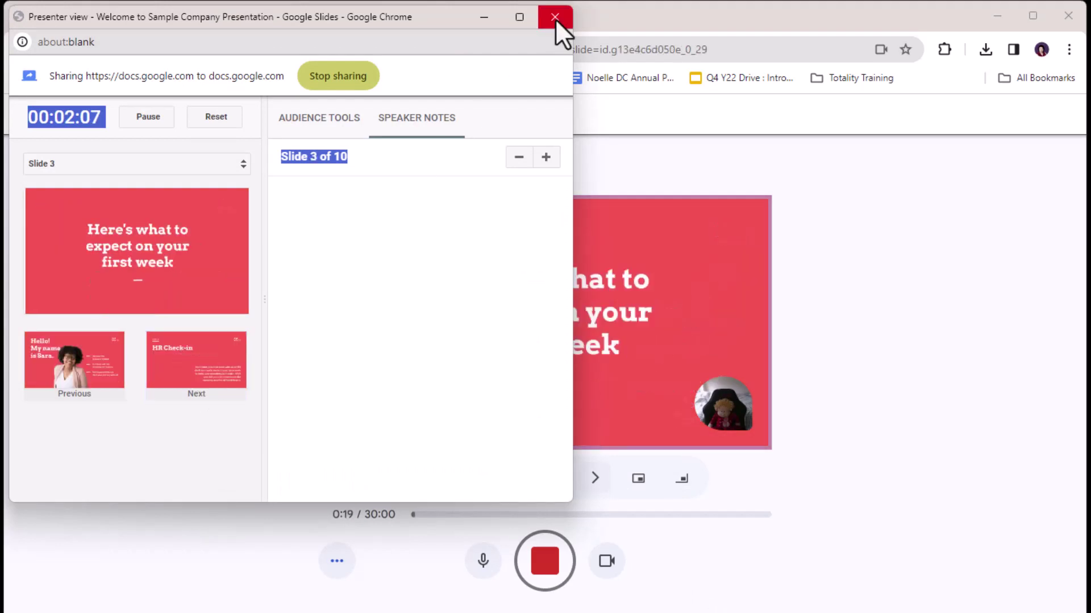
{"action": "left_click", "coordinate": [555, 17]}
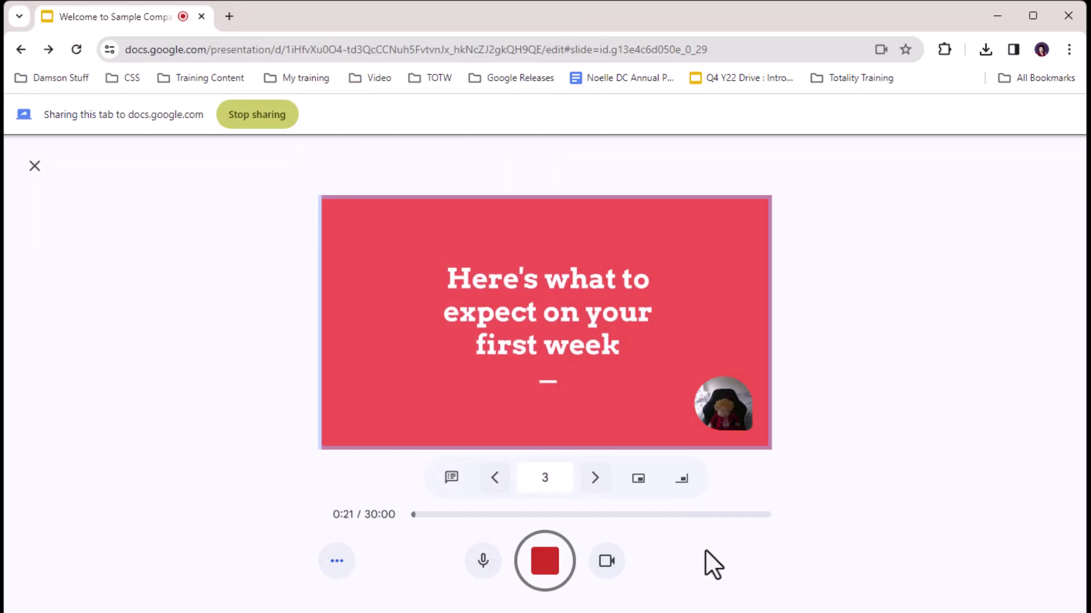
On slide 4, HR Check-in, put the webcam bubble bottom-left at the largest size
{"action": "left_click", "coordinate": [592, 484]}
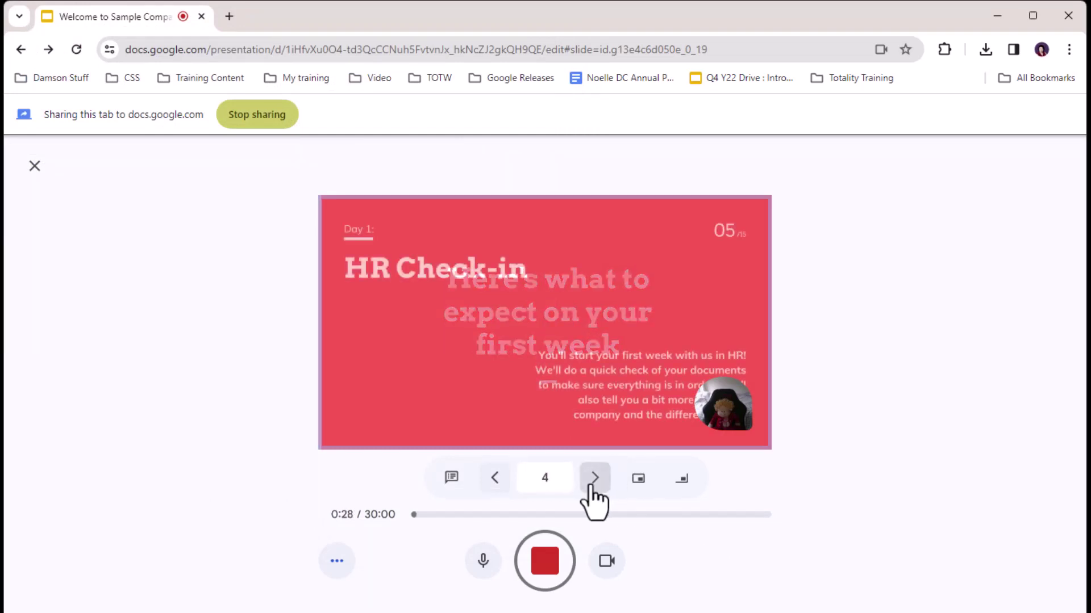
{"action": "left_click", "coordinate": [632, 487]}
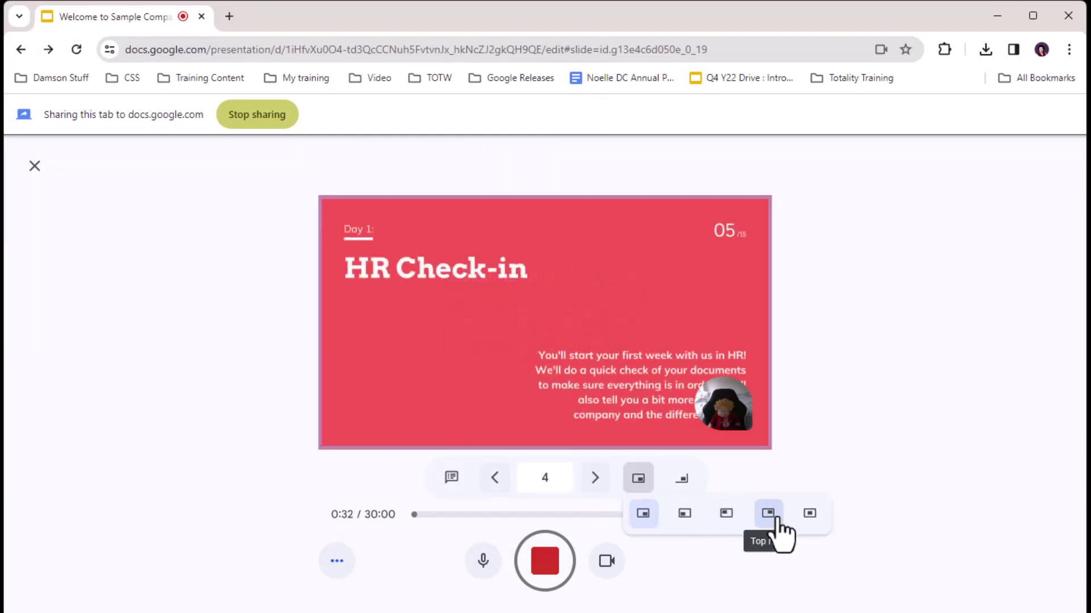
{"action": "left_click", "coordinate": [775, 515]}
{"action": "left_click", "coordinate": [634, 484]}
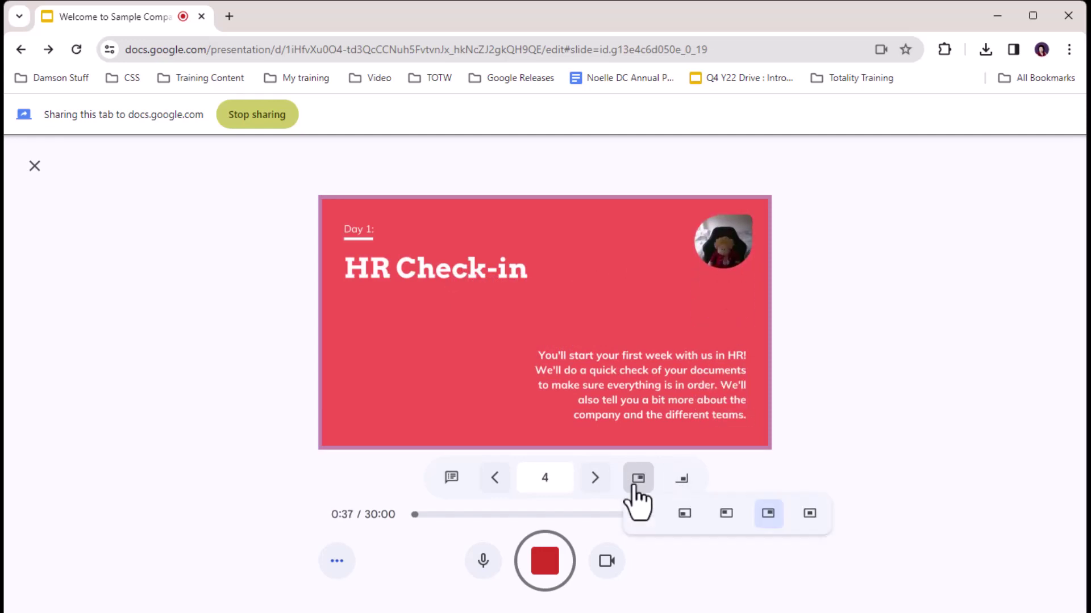
{"action": "left_click", "coordinate": [685, 514]}
{"action": "left_click", "coordinate": [681, 480]}
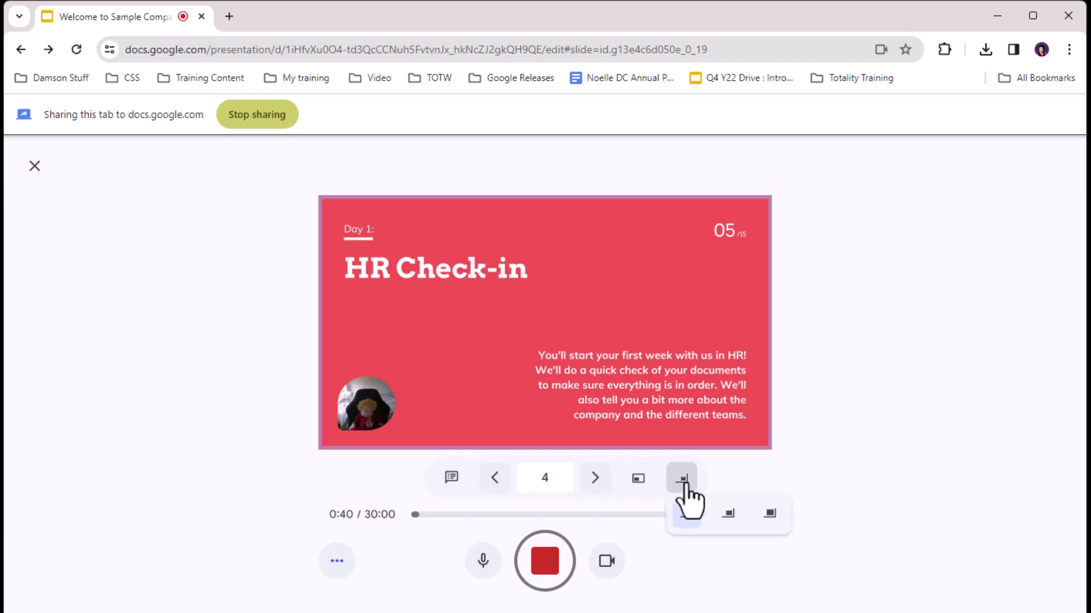
{"action": "left_click", "coordinate": [768, 515]}
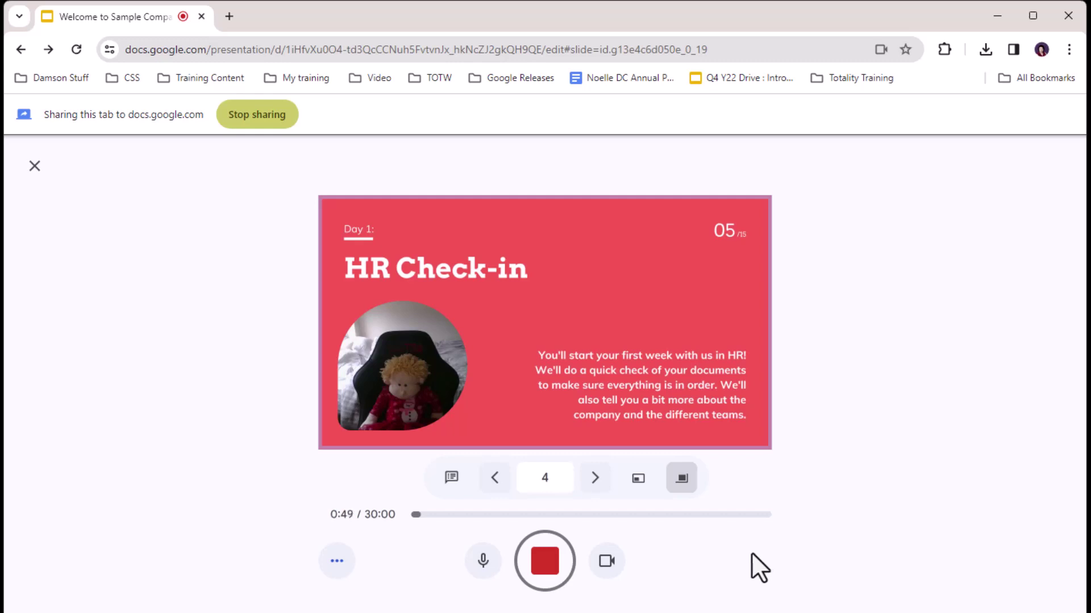
On slide 5, Policies and Benefits, put the camera bubble top-left at small size
{"action": "left_click", "coordinate": [597, 483]}
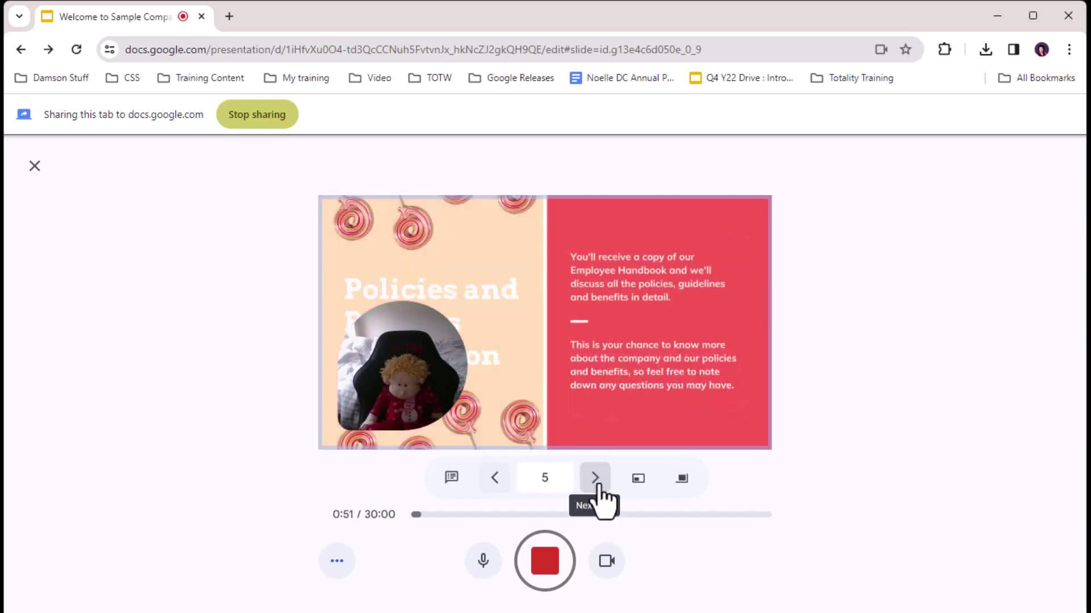
{"action": "left_click", "coordinate": [636, 480]}
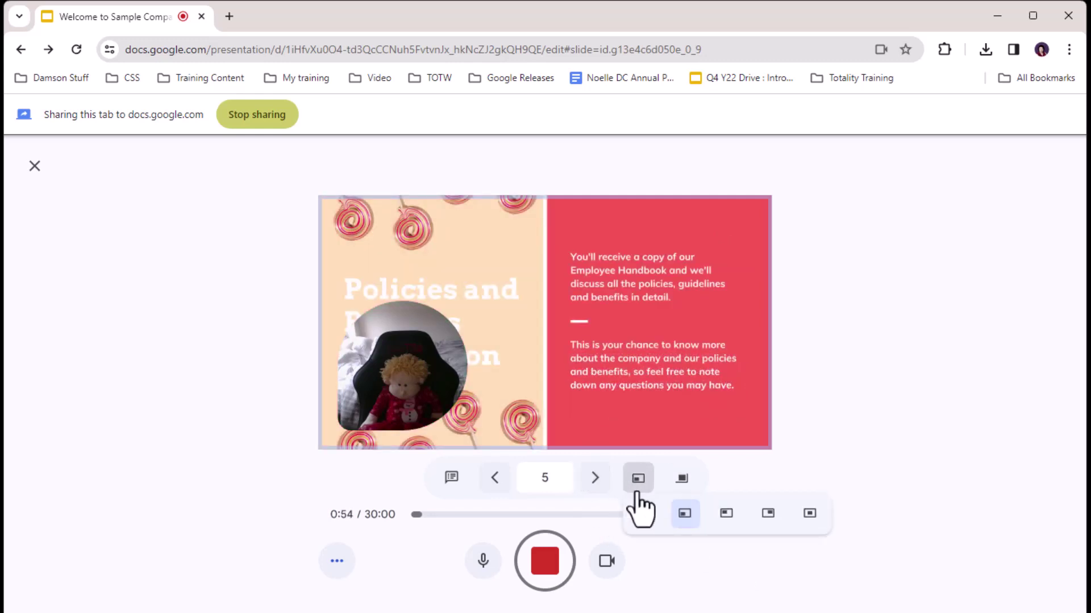
{"action": "left_click", "coordinate": [722, 513]}
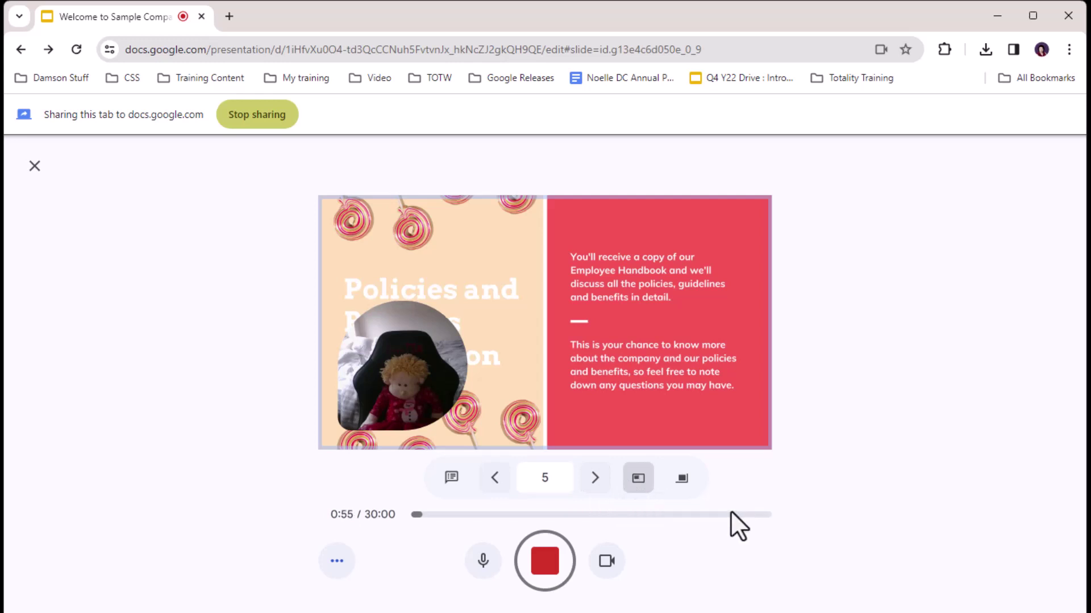
{"action": "left_click", "coordinate": [683, 483]}
{"action": "left_click", "coordinate": [688, 514]}
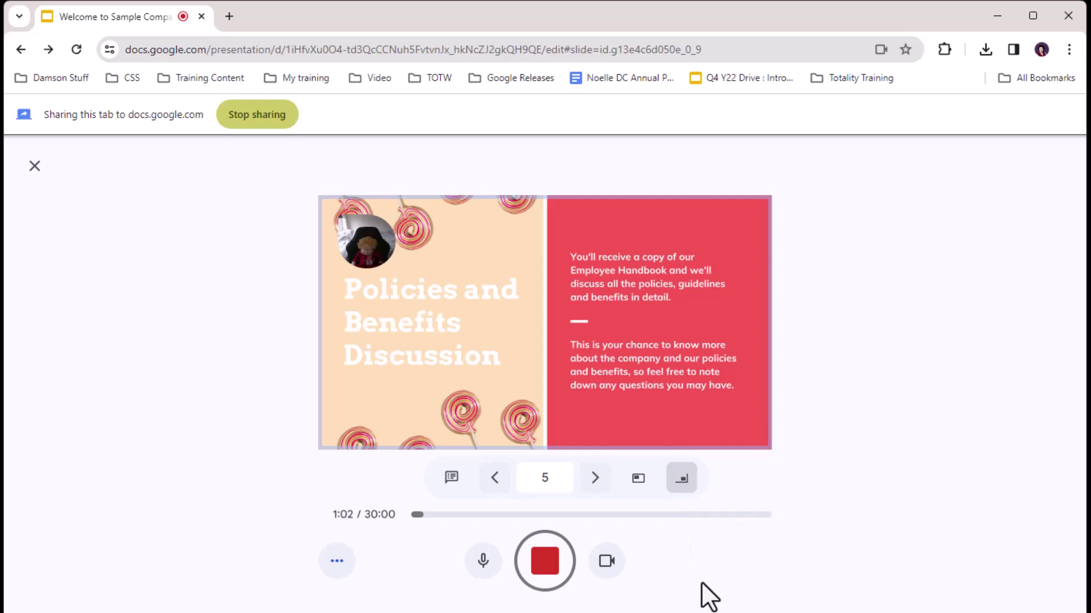
Pause, resume and pause the recording, then save the 1:11 video to Drive
{"action": "left_click", "coordinate": [545, 561]}
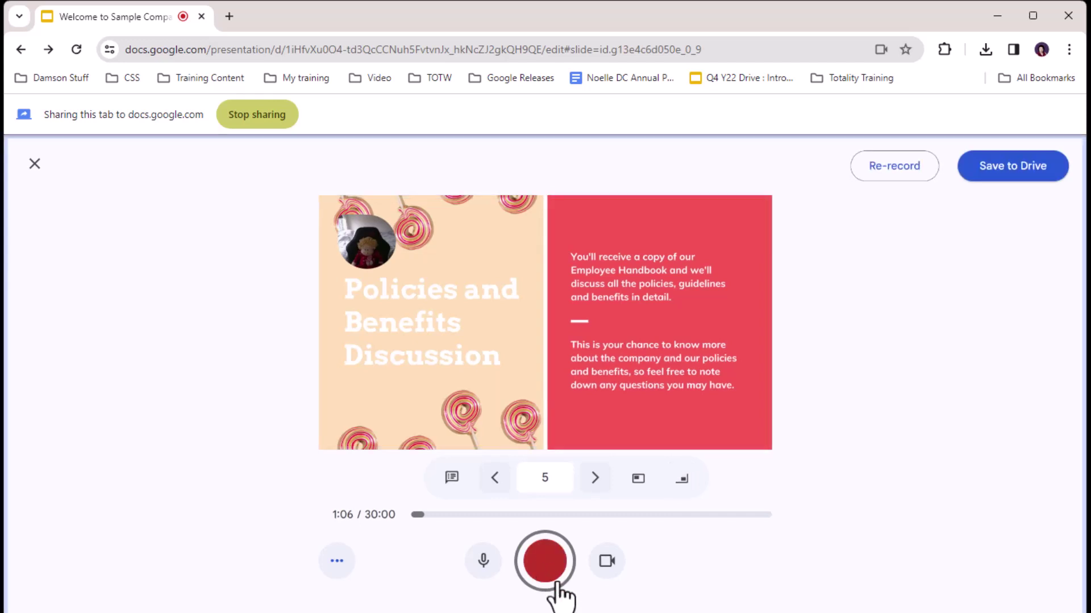
{"action": "left_click", "coordinate": [545, 562]}
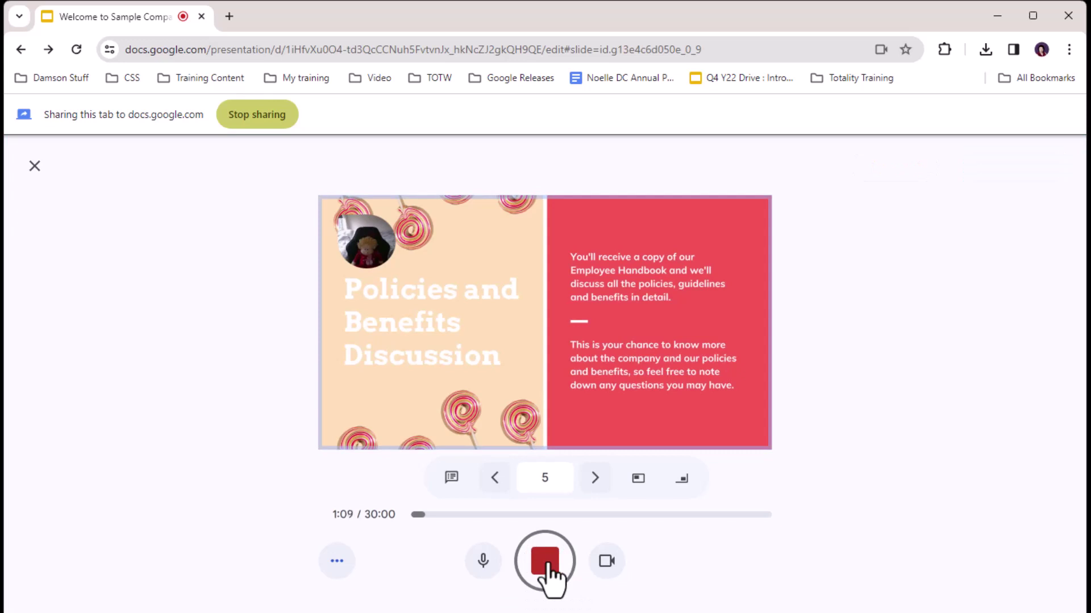
{"action": "left_click", "coordinate": [545, 563]}
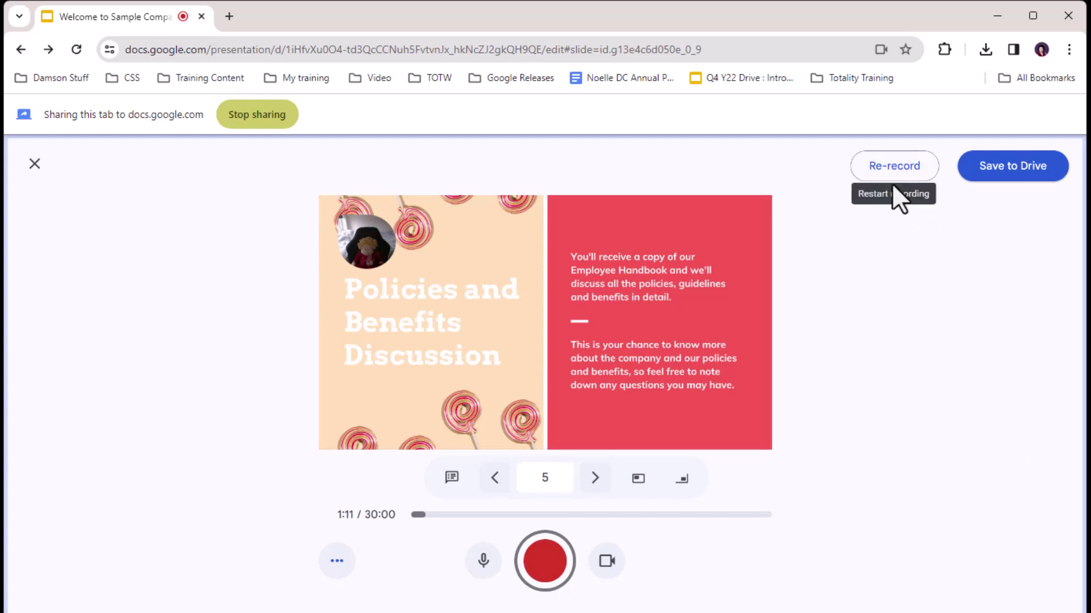
{"action": "left_click", "coordinate": [1022, 177]}
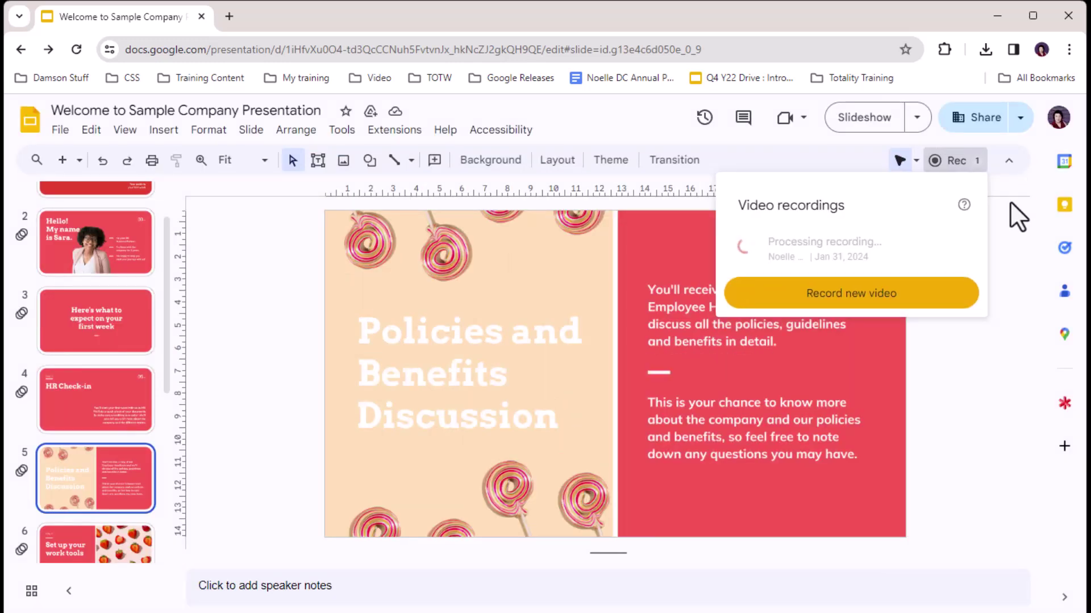
Play 'Welcome to Sample Company Presentation -1.webm' from the video recordings list in Drive
{"action": "left_click", "coordinate": [1010, 223]}
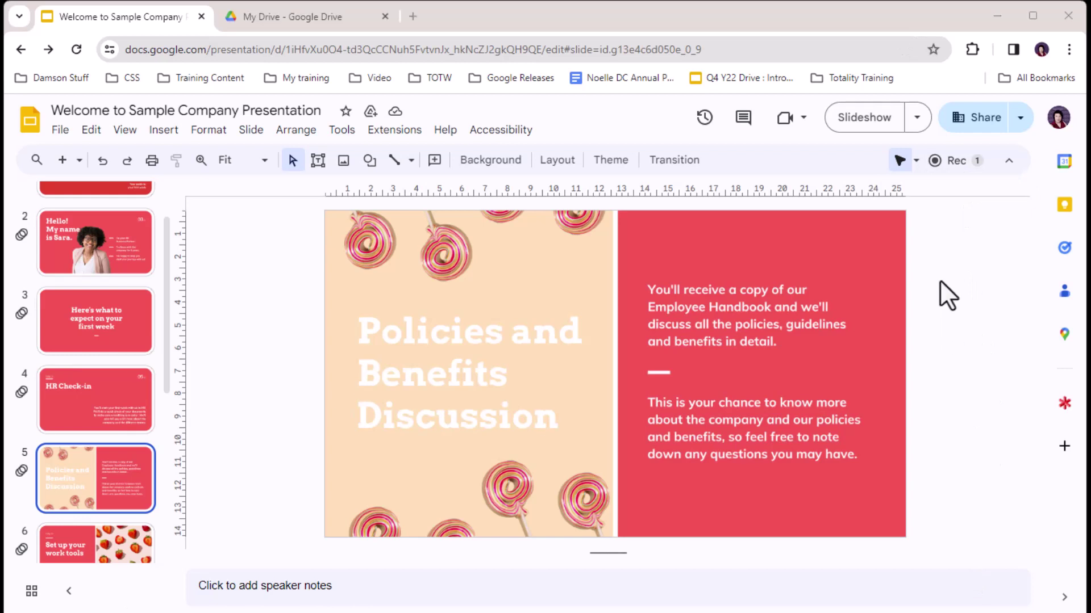
{"action": "left_click", "coordinate": [973, 168]}
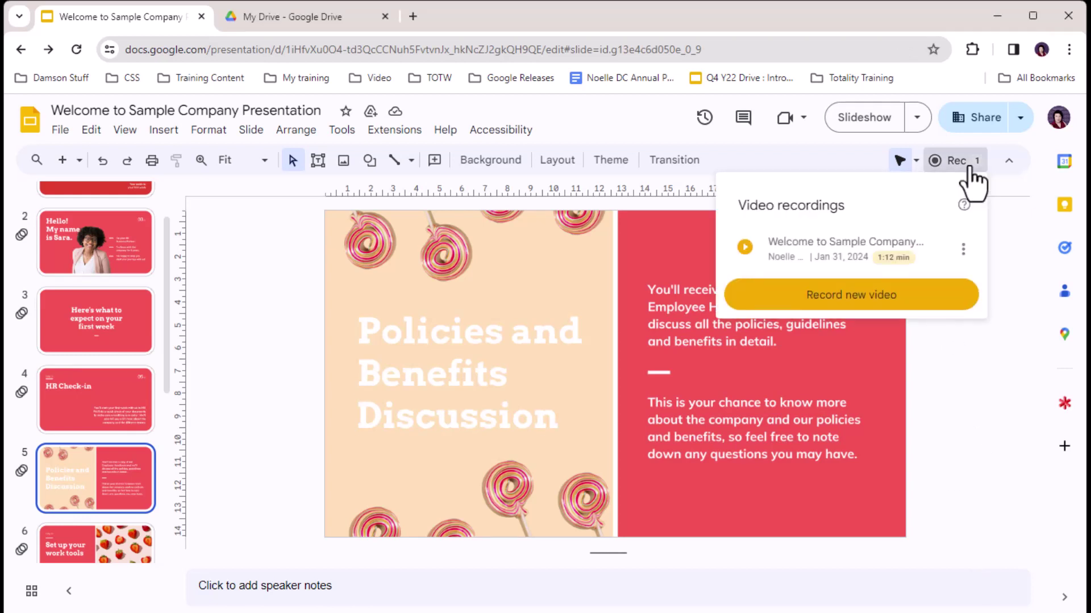
{"action": "left_click", "coordinate": [745, 248]}
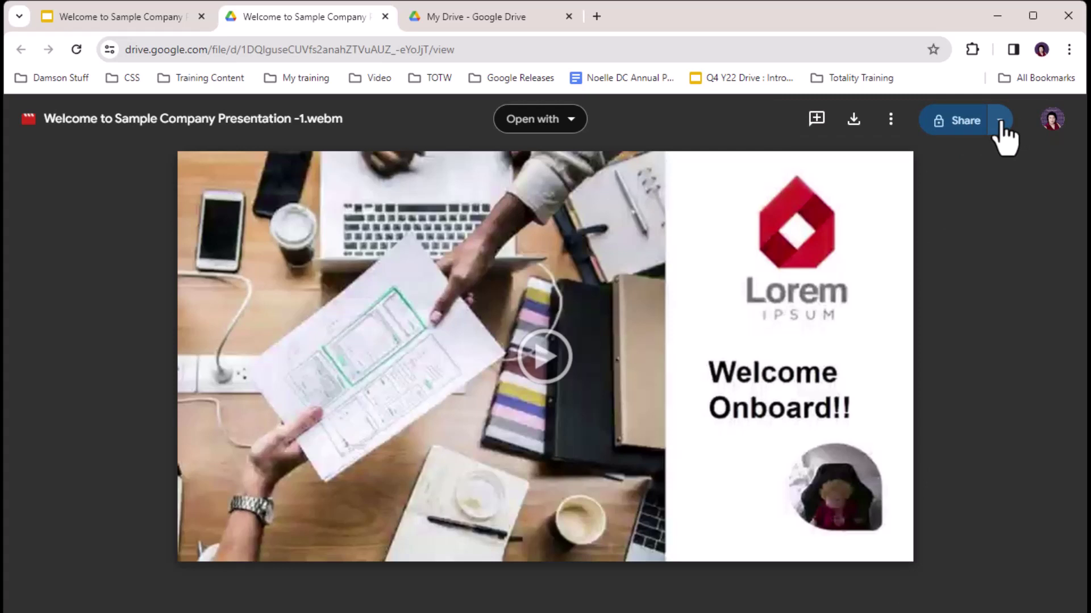
Check the video's sharing settings and close them unchanged, leaving access restricted
{"action": "left_click", "coordinate": [942, 122]}
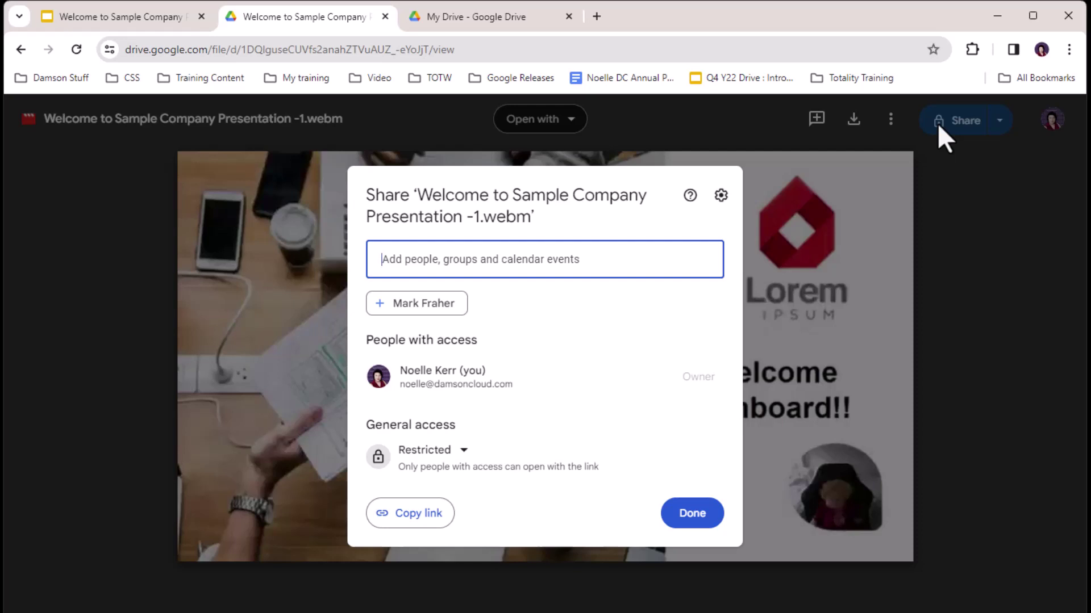
{"action": "left_click", "coordinate": [702, 522]}
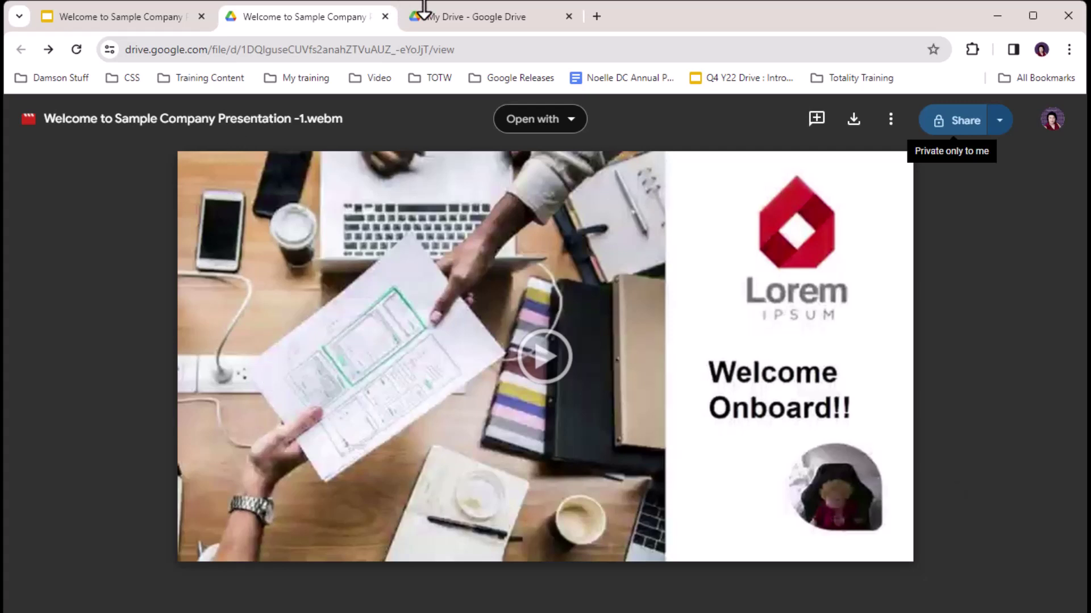
In My Drive, open the Slides recordings folder and select the -1.webm recording
{"action": "left_click", "coordinate": [450, 8]}
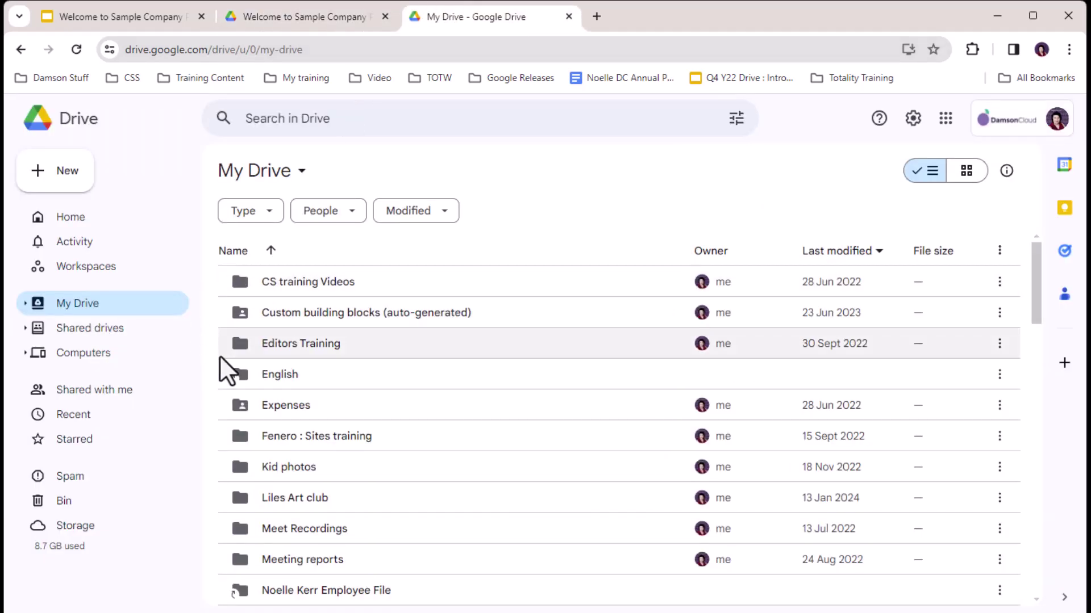
{"action": "scroll", "coordinate": [224, 366], "scroll_direction": "down", "scroll_amount": 3}
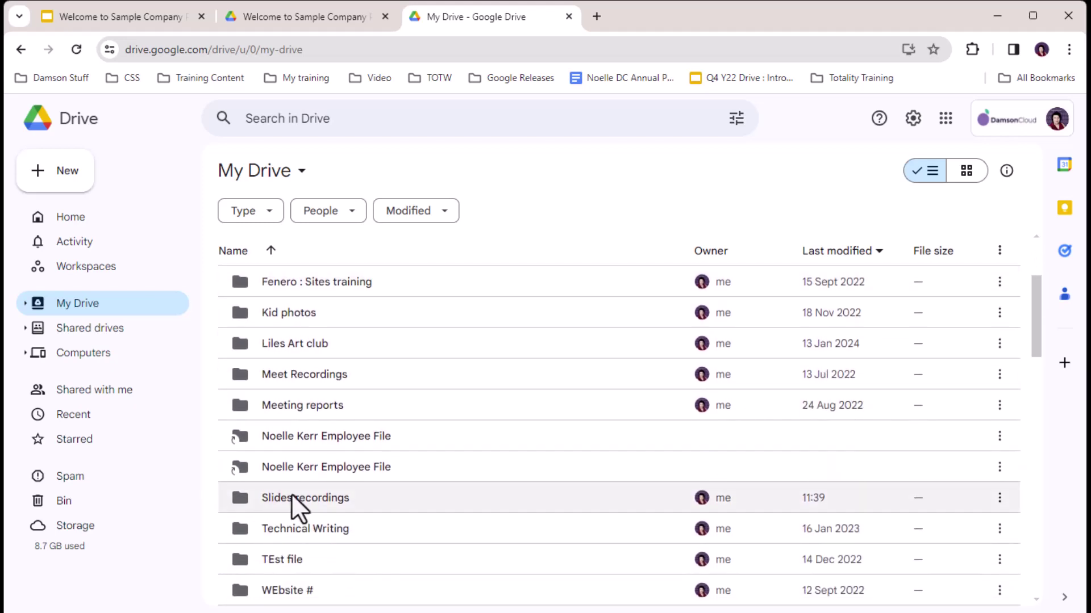
{"action": "double_click", "coordinate": [294, 496]}
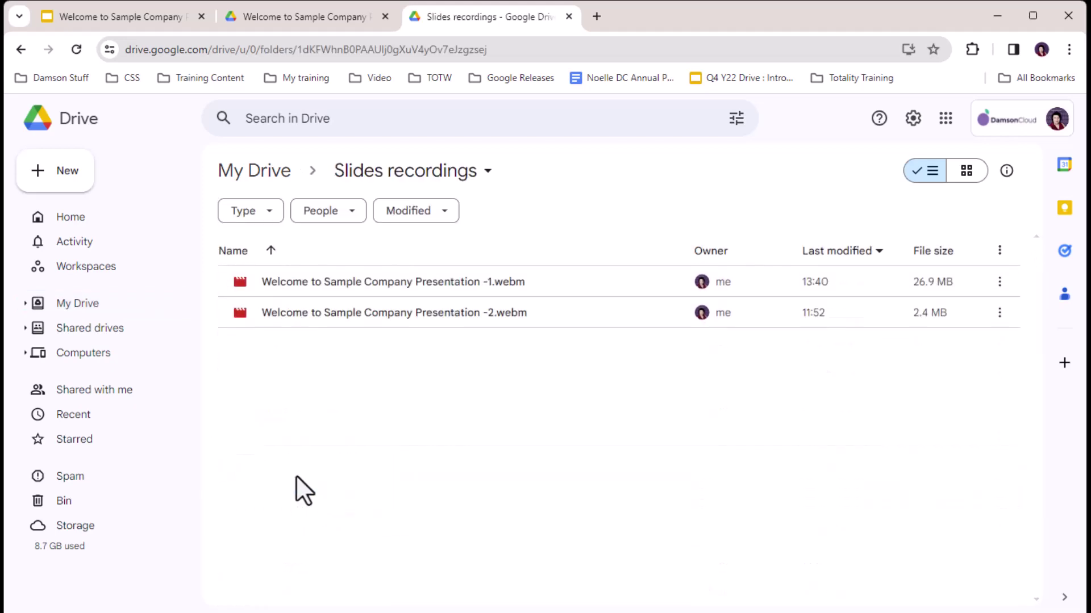
{"action": "left_click", "coordinate": [277, 282]}
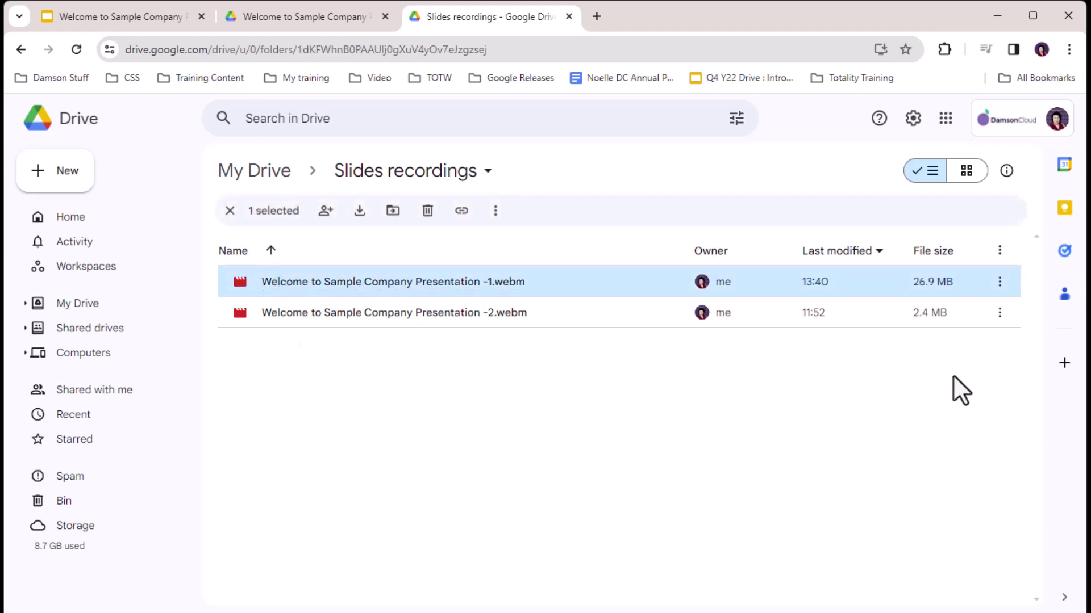
Bring up the Move dialog for the recording and browse All locations
{"action": "left_click", "coordinate": [999, 282]}
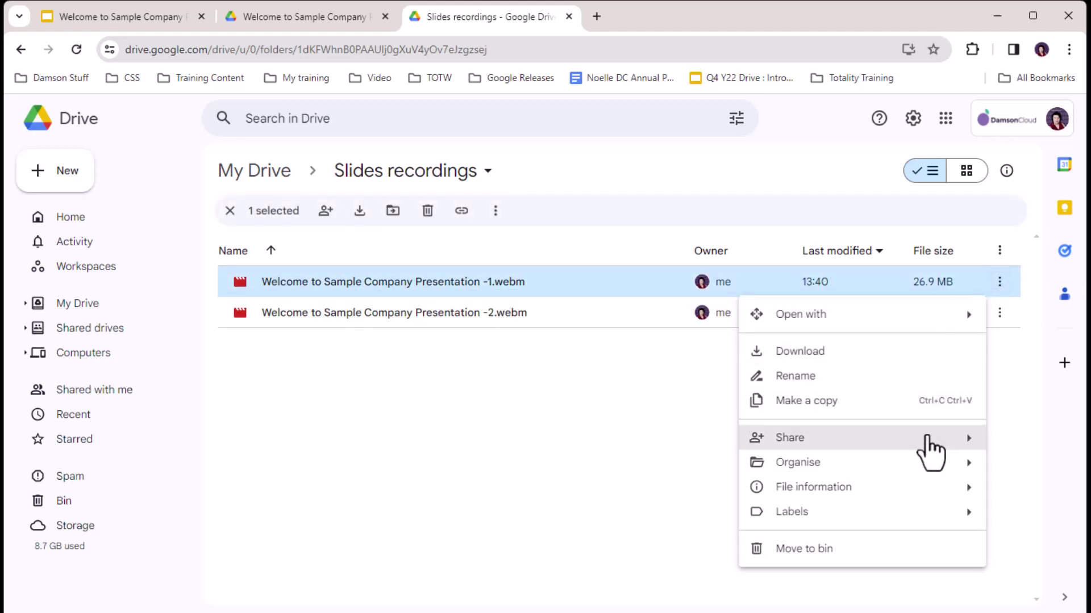
{"action": "mouse_move", "coordinate": [927, 439]}
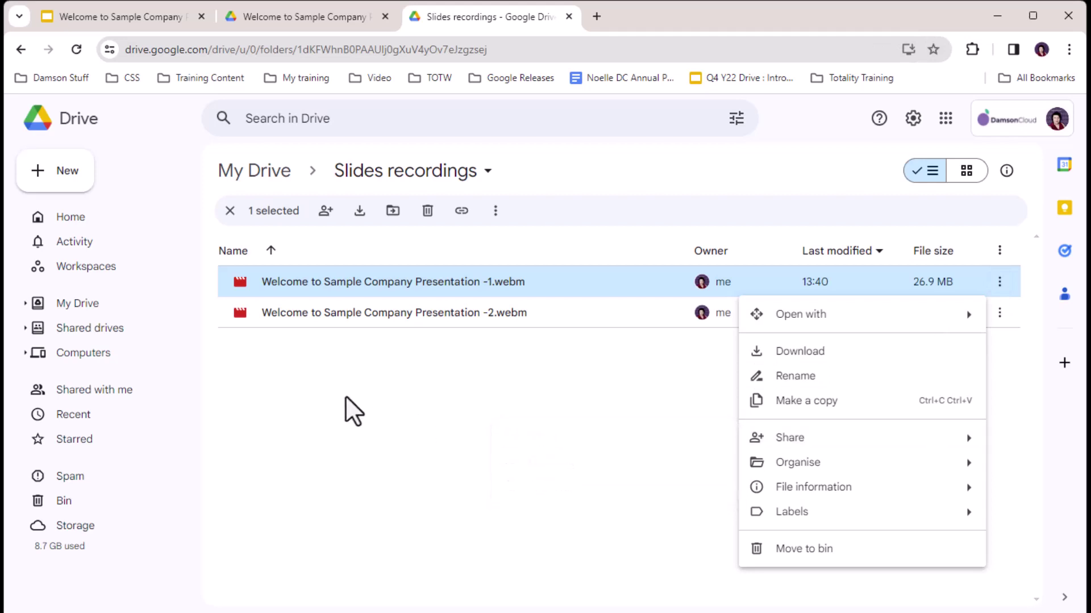
{"action": "left_click", "coordinate": [392, 210]}
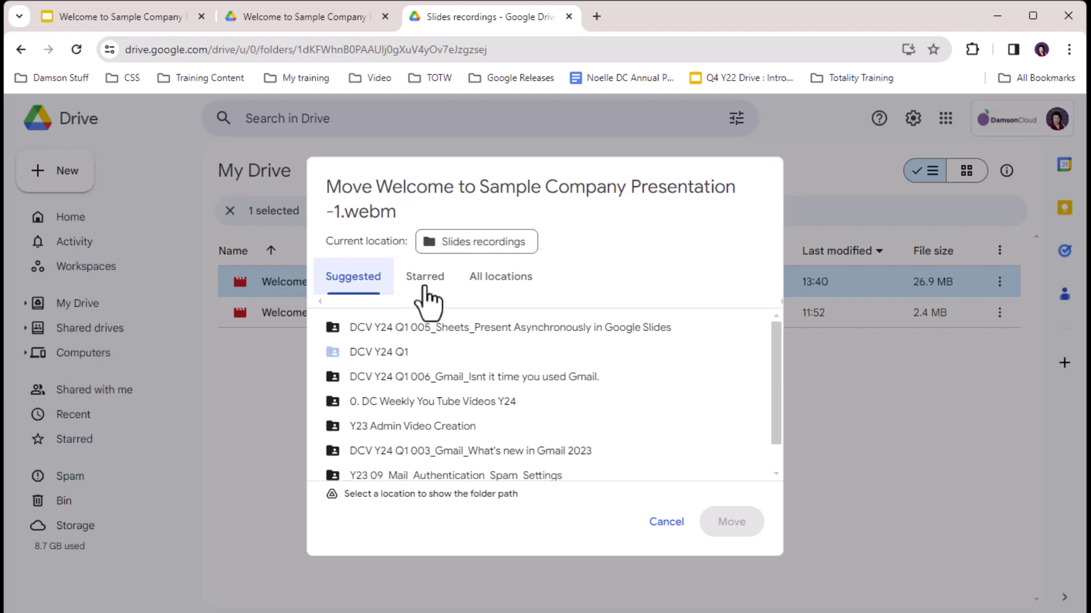
{"action": "left_click", "coordinate": [499, 284]}
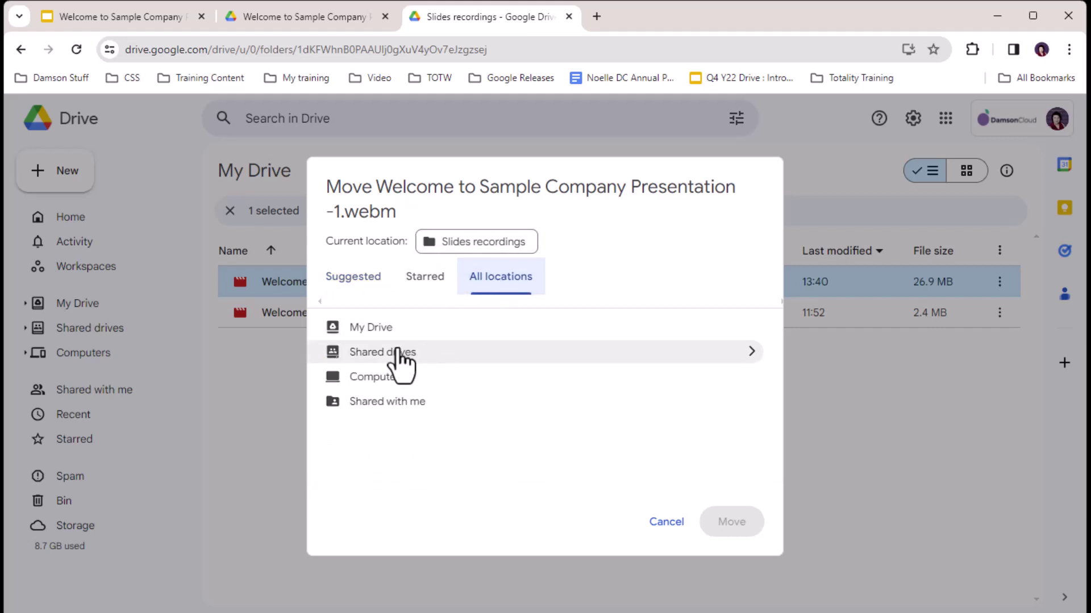
Cancel the move and, back in Slides, rename the recording 'Onboarding Presentation Short'
{"action": "key", "text": "Escape"}
{"action": "left_click", "coordinate": [126, 9]}
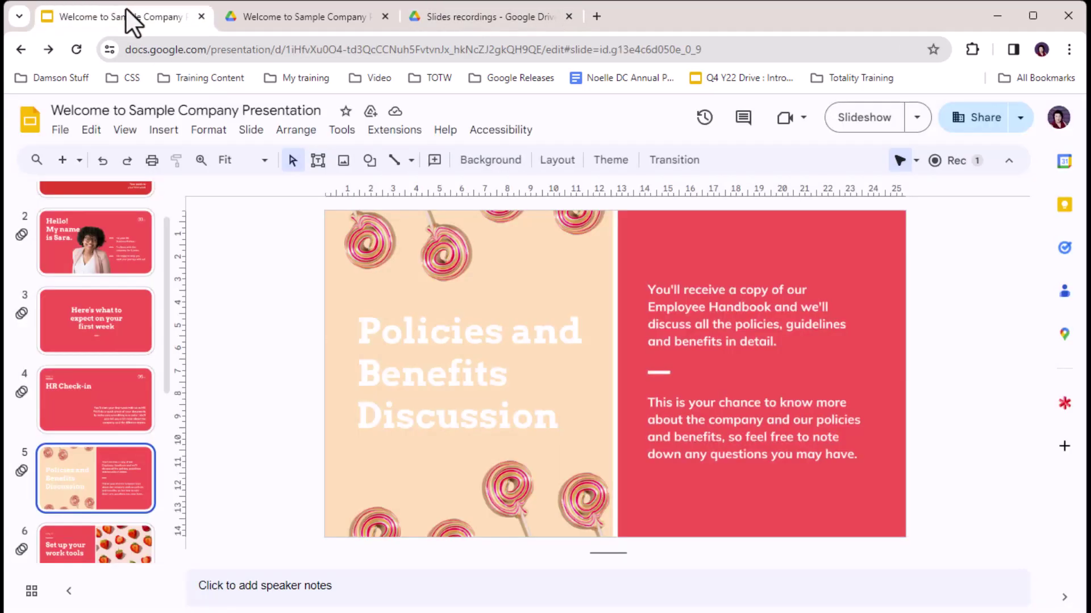
{"action": "left_click", "coordinate": [957, 161]}
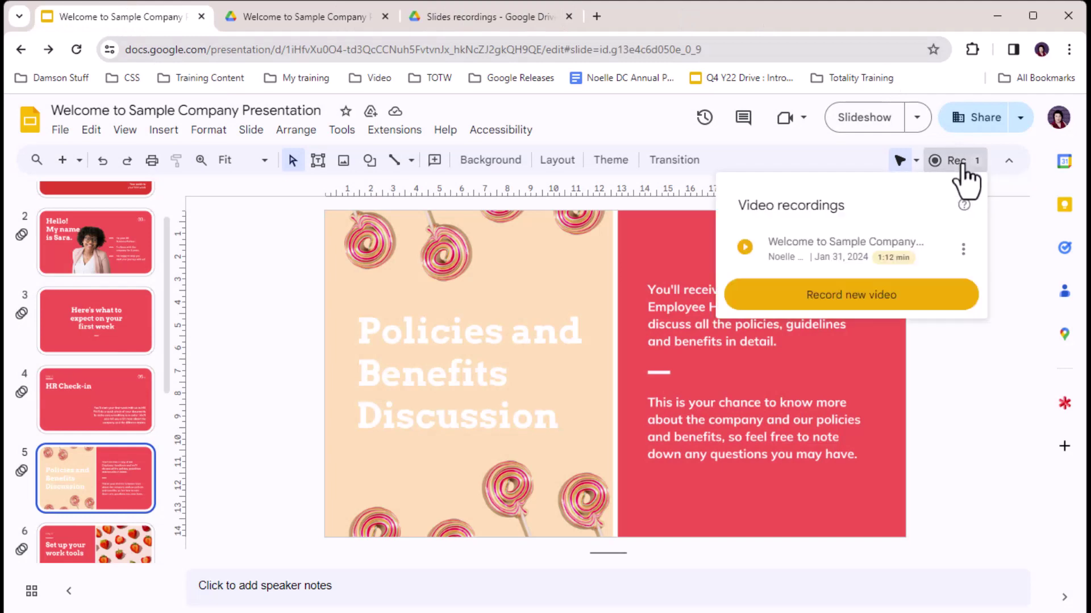
{"action": "left_click", "coordinate": [963, 250]}
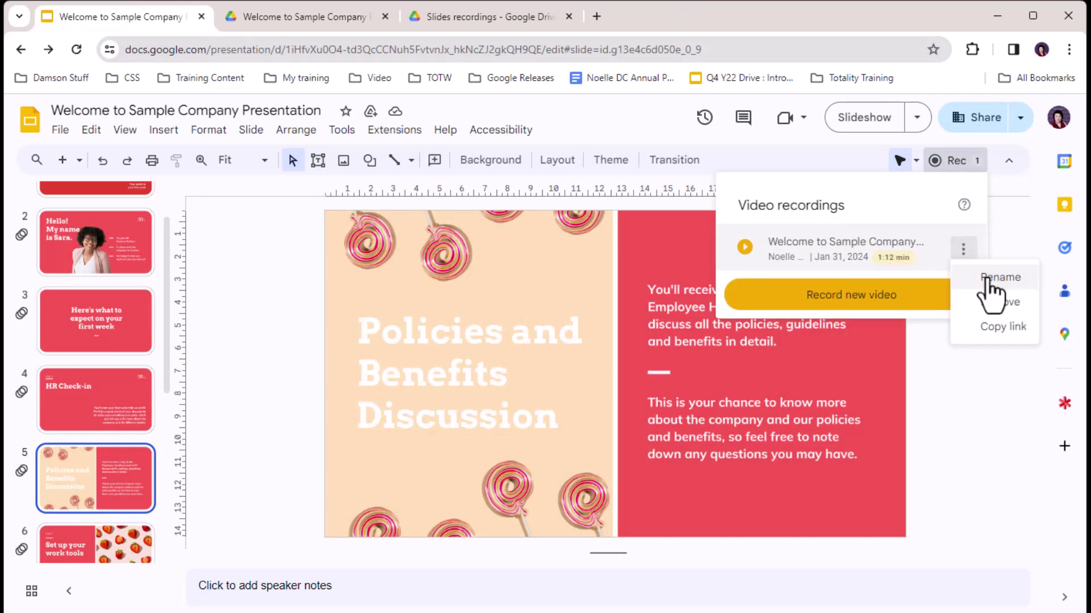
{"action": "left_click", "coordinate": [987, 278]}
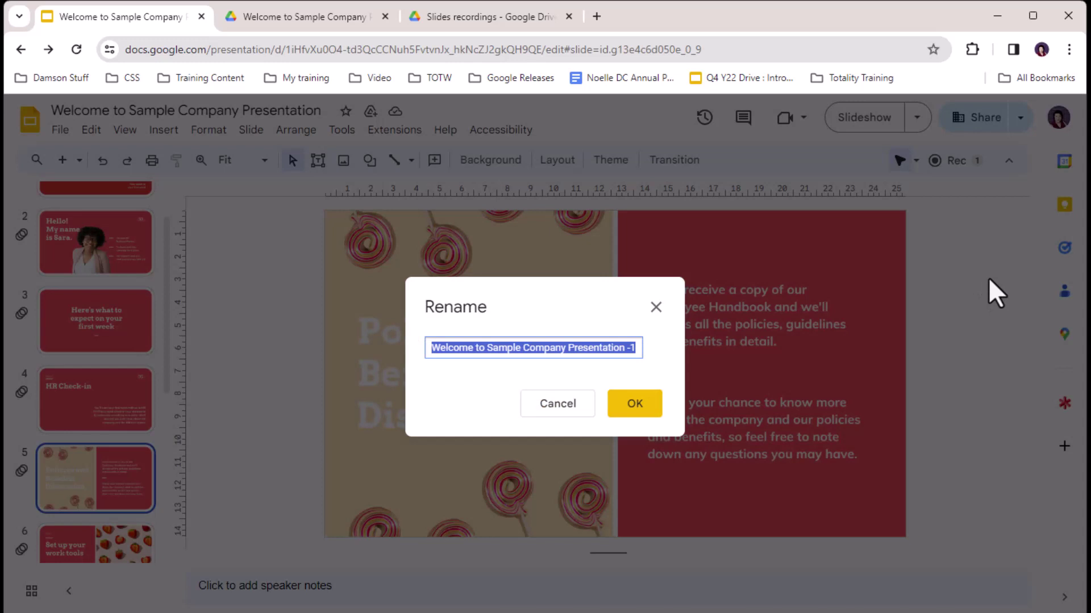
{"action": "type", "text": "Onboarding P"}
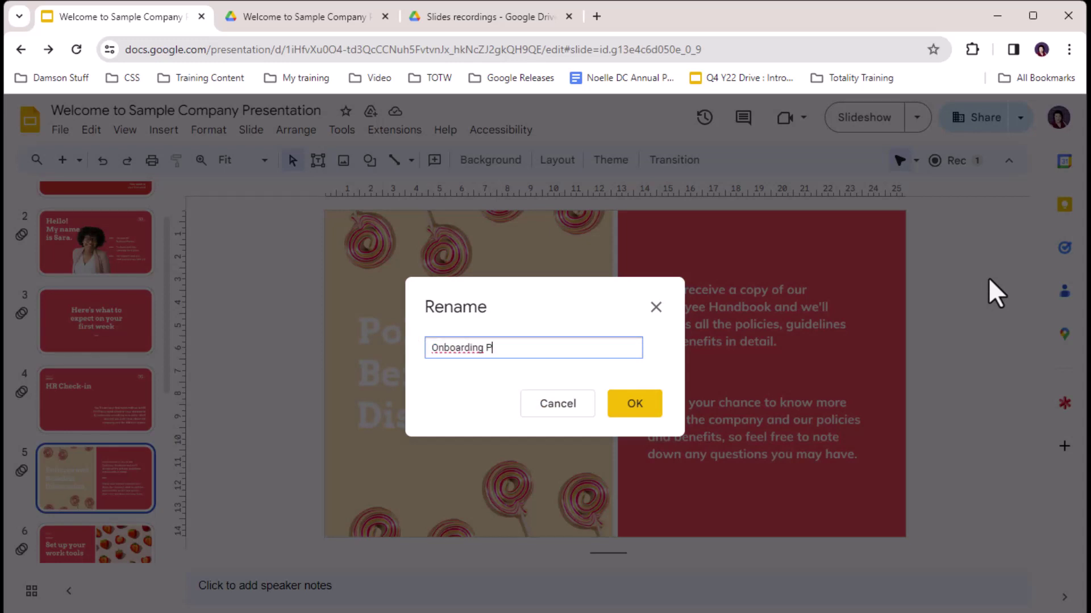
{"action": "type", "text": "resentation Short"}
{"action": "key", "text": "Return"}
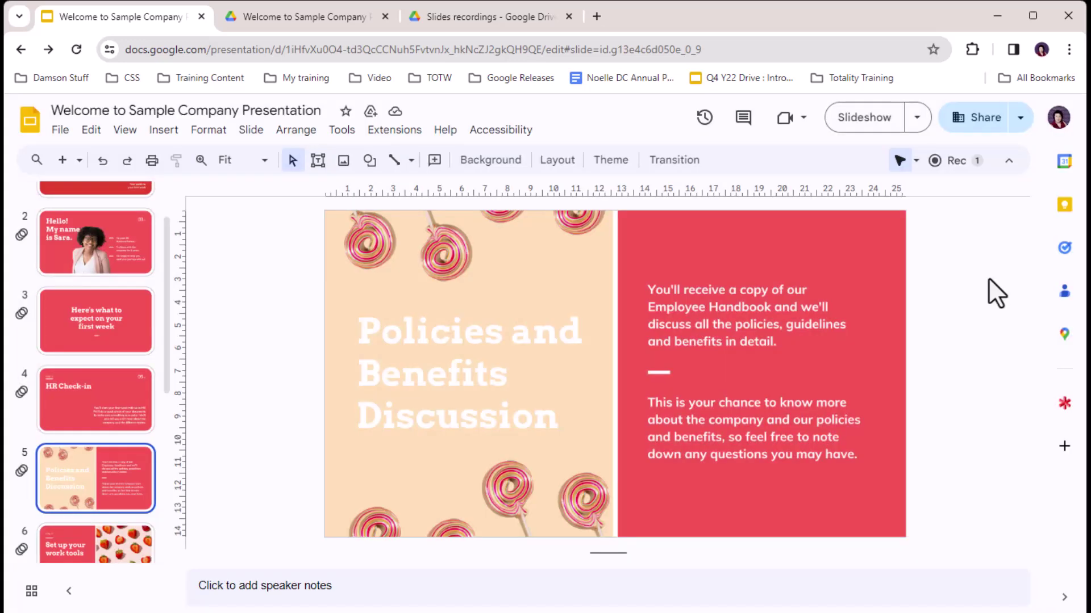
Mark slide 5, Policies and Benefits Discussion, as a skipped slide
{"action": "left_click", "coordinate": [960, 162]}
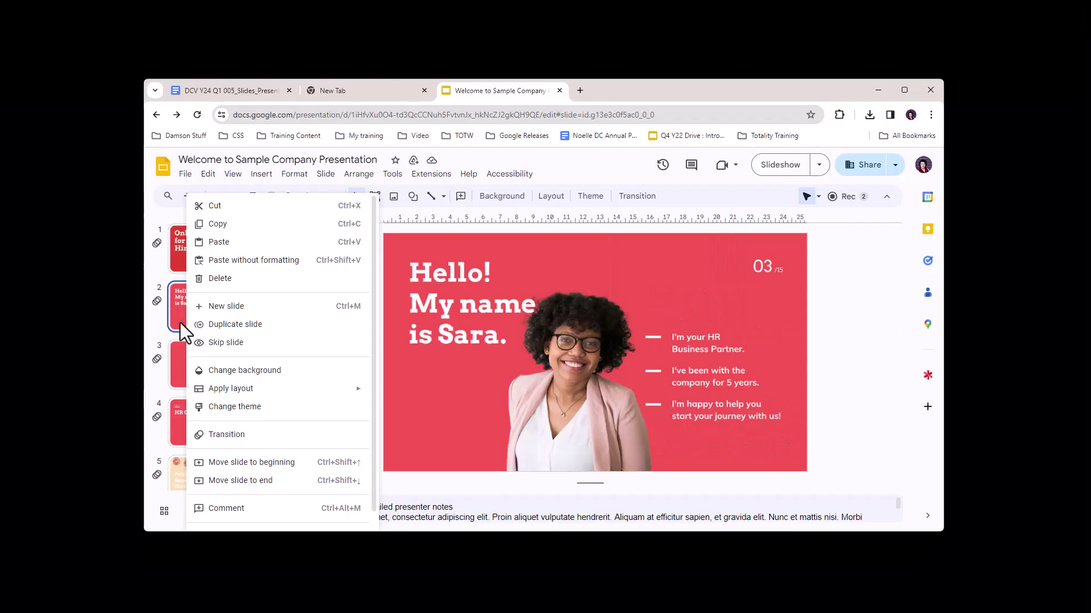
{"action": "left_click", "coordinate": [179, 324]}
{"action": "scroll", "coordinate": [206, 403], "scroll_direction": "down", "scroll_amount": 2}
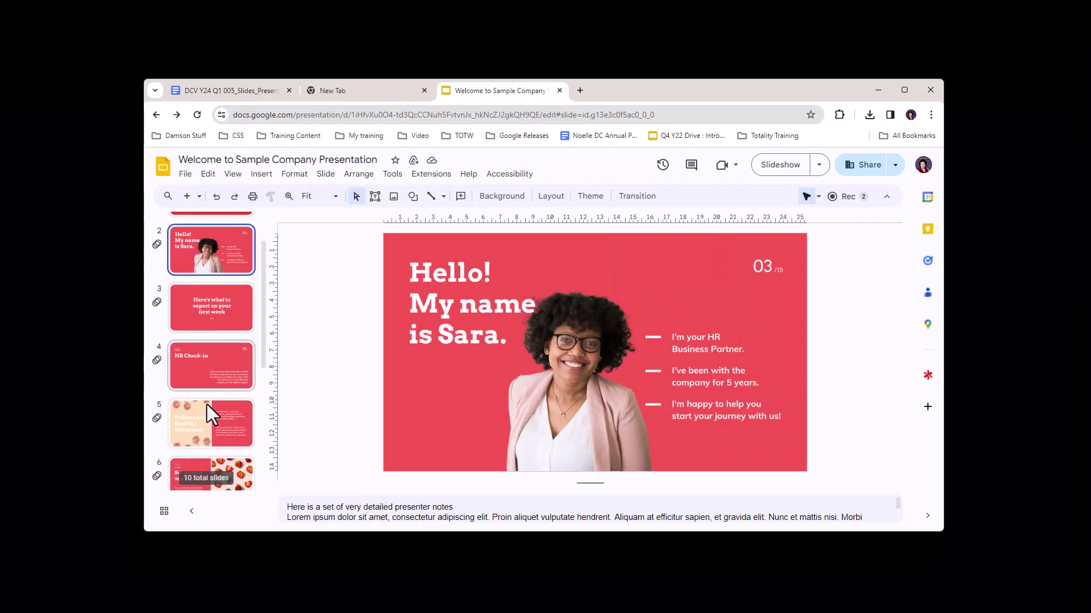
{"action": "scroll", "coordinate": [205, 401], "scroll_direction": "down", "scroll_amount": 1}
{"action": "left_click", "coordinate": [196, 379]}
{"action": "right_click", "coordinate": [198, 372]}
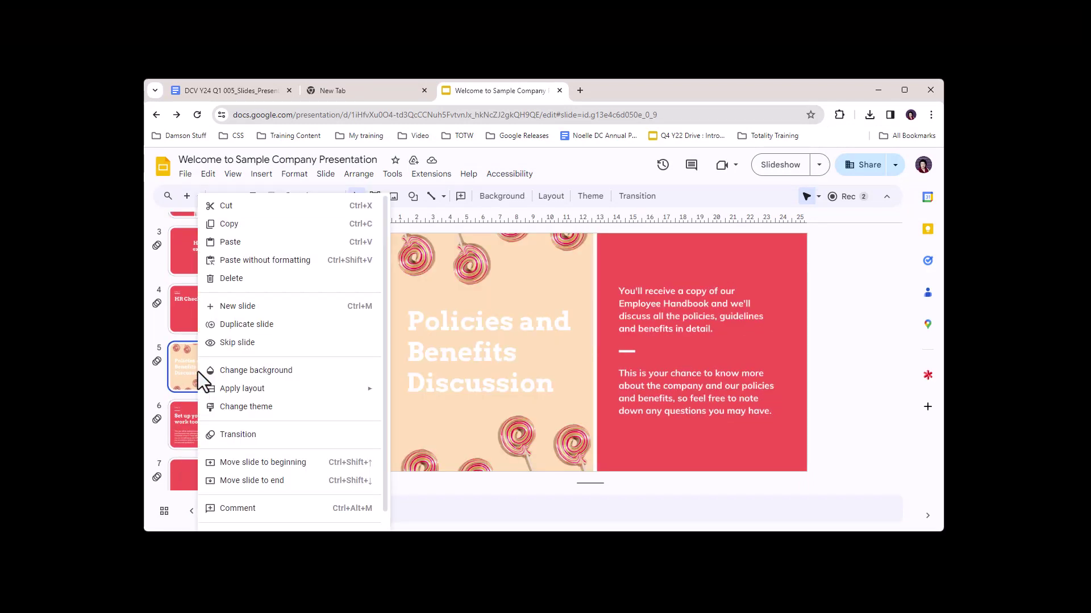
{"action": "left_click", "coordinate": [223, 343]}
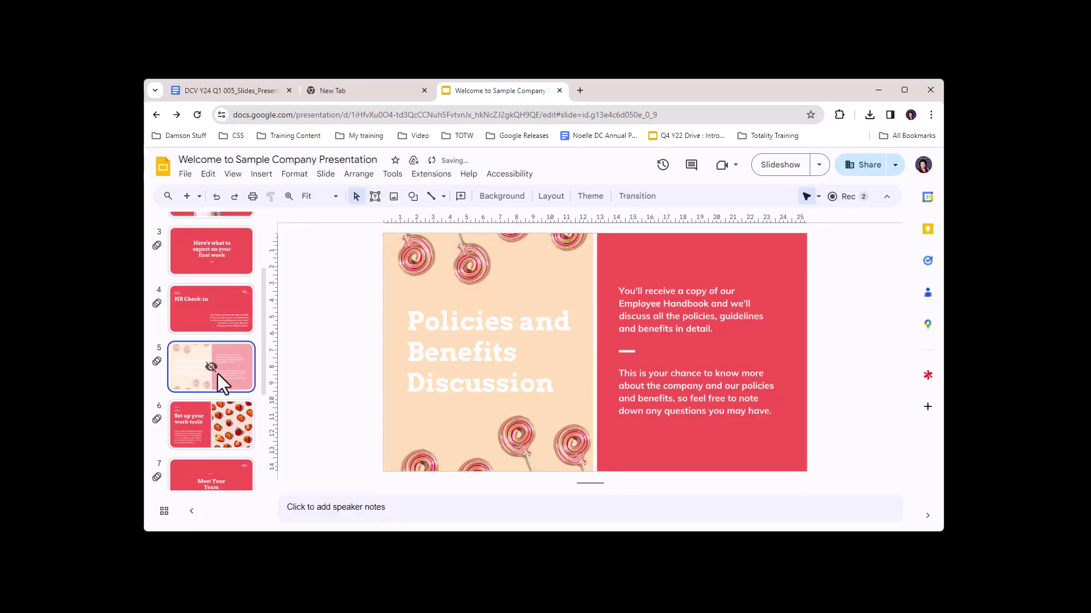
Show slide 8 and bring up the video recordings list
{"action": "scroll", "coordinate": [222, 381], "scroll_direction": "down", "scroll_amount": 3}
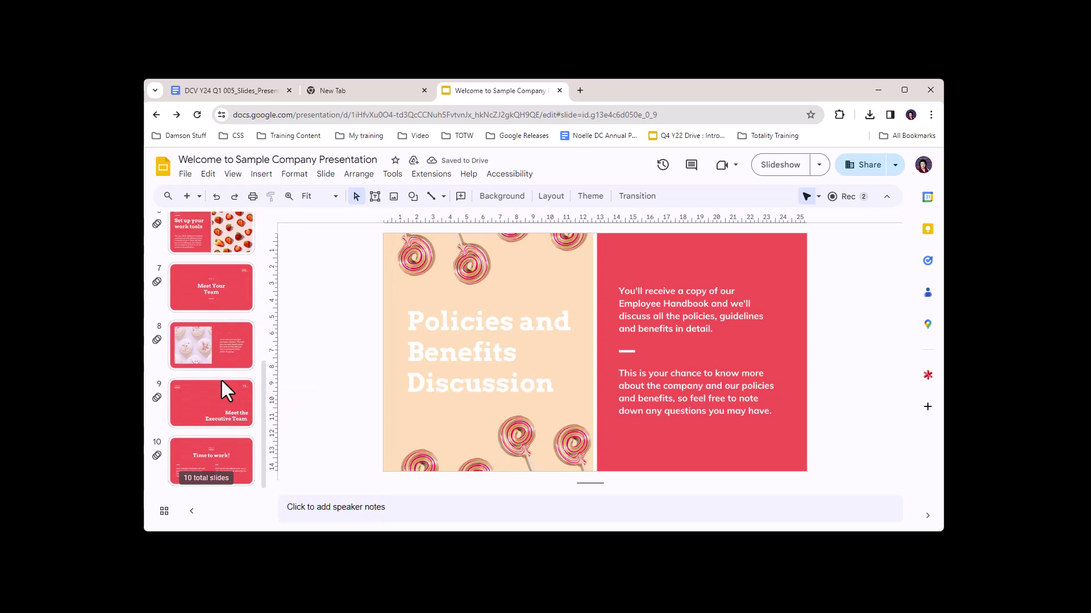
{"action": "left_click", "coordinate": [211, 345]}
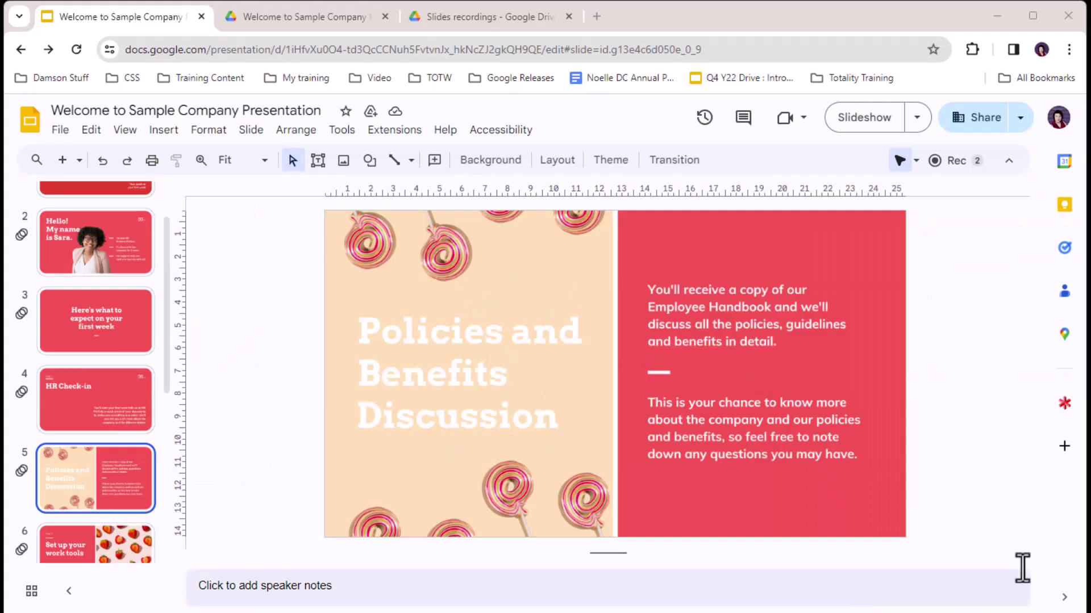
{"action": "left_click", "coordinate": [954, 164]}
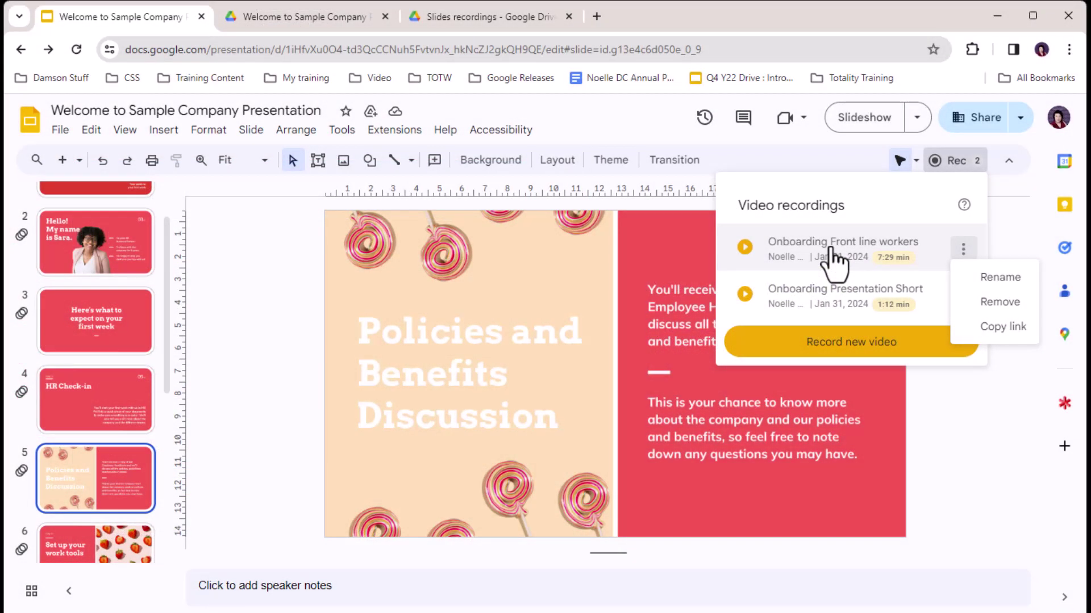
Start an approval request for the Onboarding Front line workers video and add the suggested approver
{"action": "left_click", "coordinate": [831, 250]}
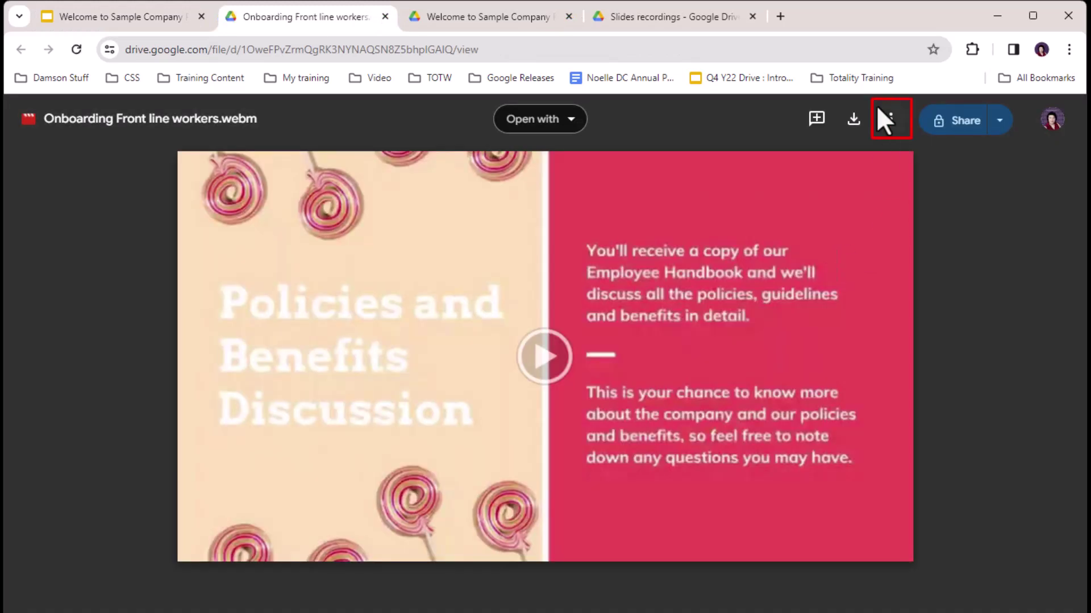
{"action": "left_click", "coordinate": [887, 120]}
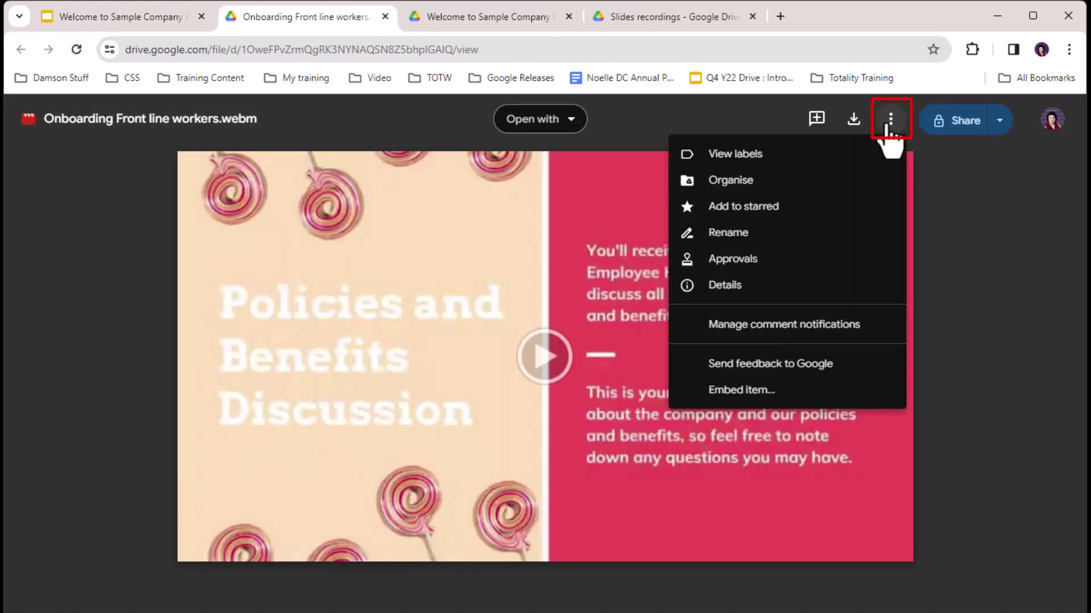
{"action": "left_click", "coordinate": [844, 264]}
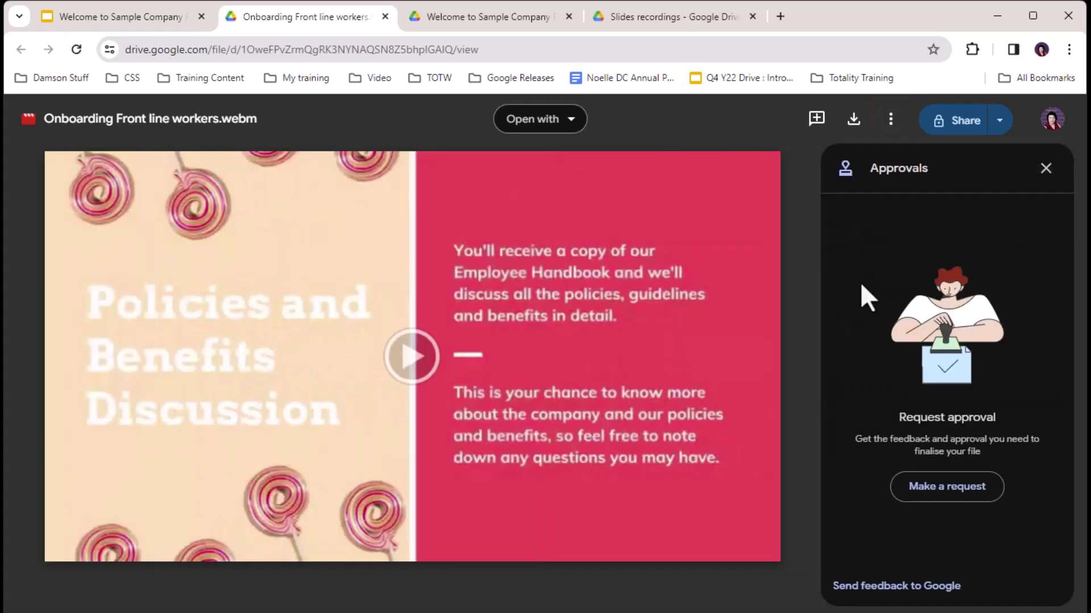
{"action": "left_click", "coordinate": [937, 497]}
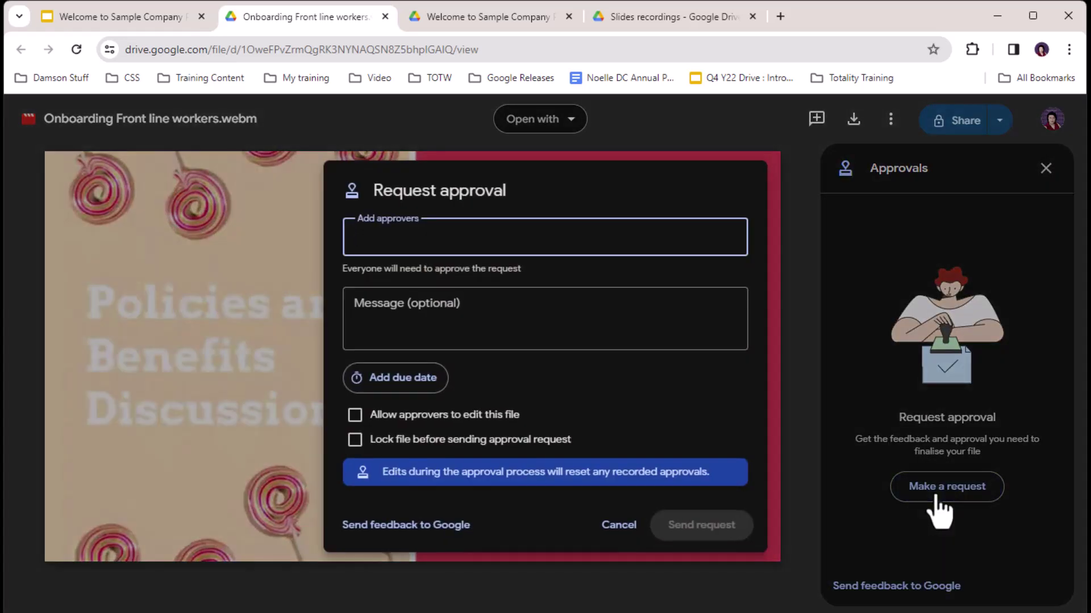
{"action": "type", "text": "jan"}
{"action": "key", "text": "Return"}
Write a message greeting the approver: 'Here is the recording for the Frontline Worker Group - Can you review and approve.'
{"action": "left_click", "coordinate": [468, 311]}
{"action": "type", "text": "HI Jane"}
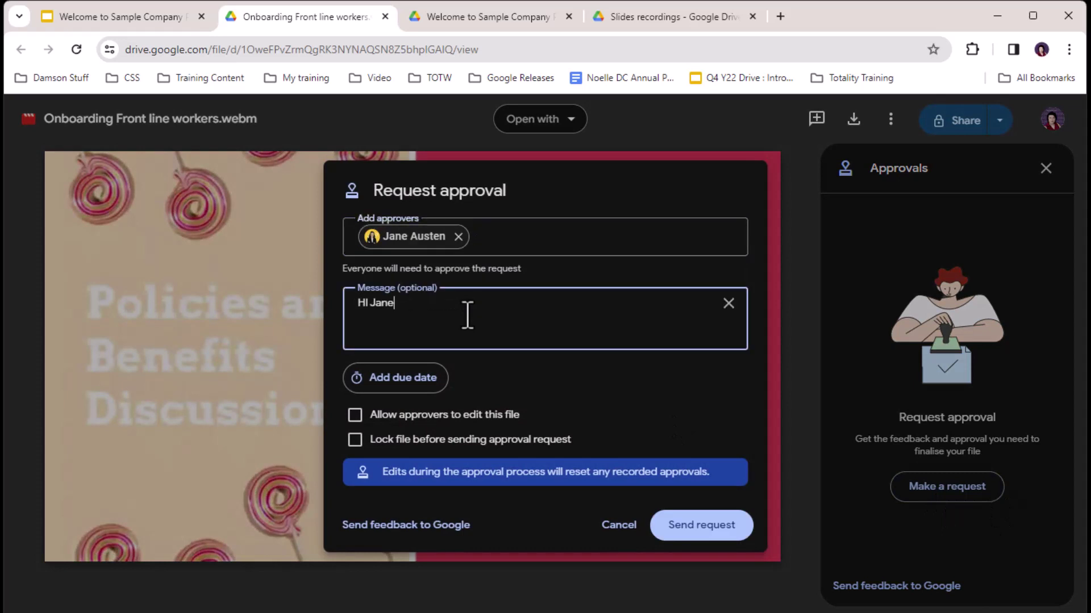
{"action": "type", "text": ","}
{"action": "key", "text": "Return"}
{"action": "key", "text": "Return"}
{"action": "type", "text": "Here is the recording for the Front"}
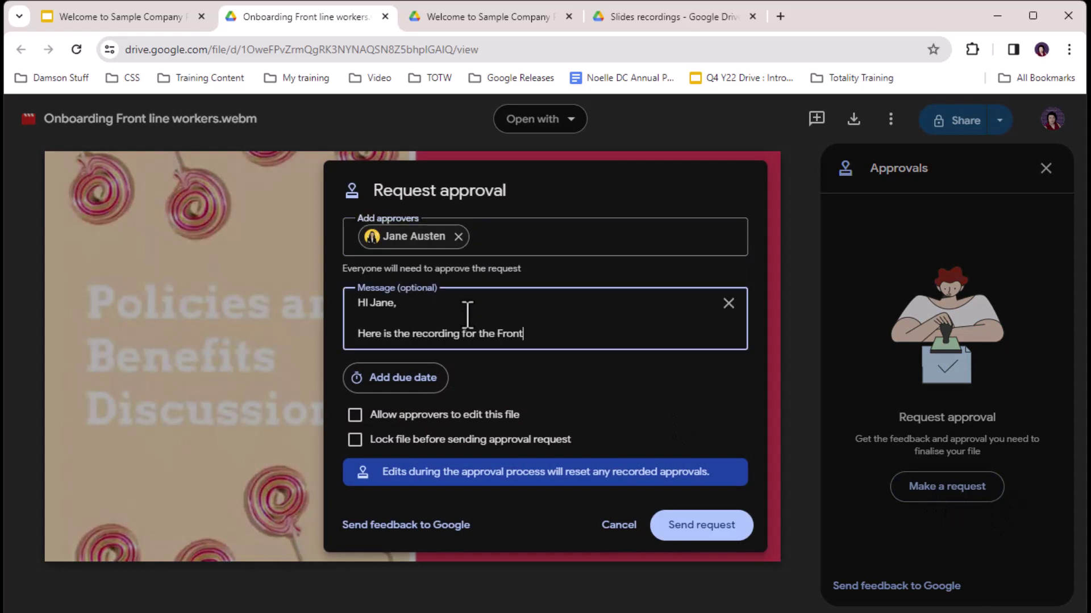
{"action": "type", "text": "line Worker Group - Can you ree"}
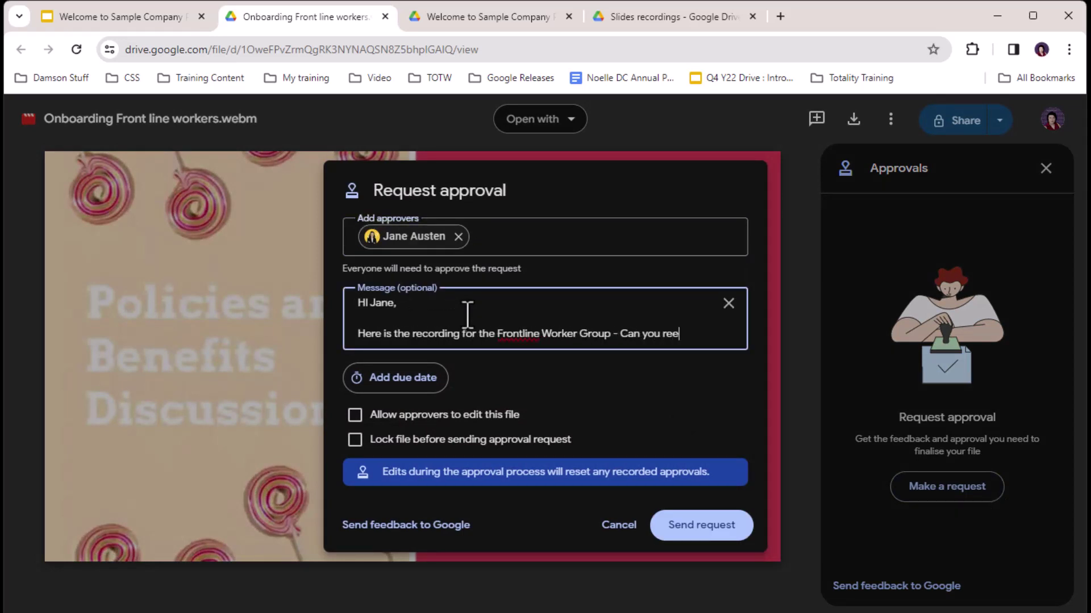
{"action": "key", "text": "BackSpace"}
{"action": "type", "text": "view and approve."}
Set the due date to Fri, 9 Feb 2024 at 08:00 and send the request
{"action": "left_click", "coordinate": [401, 378]}
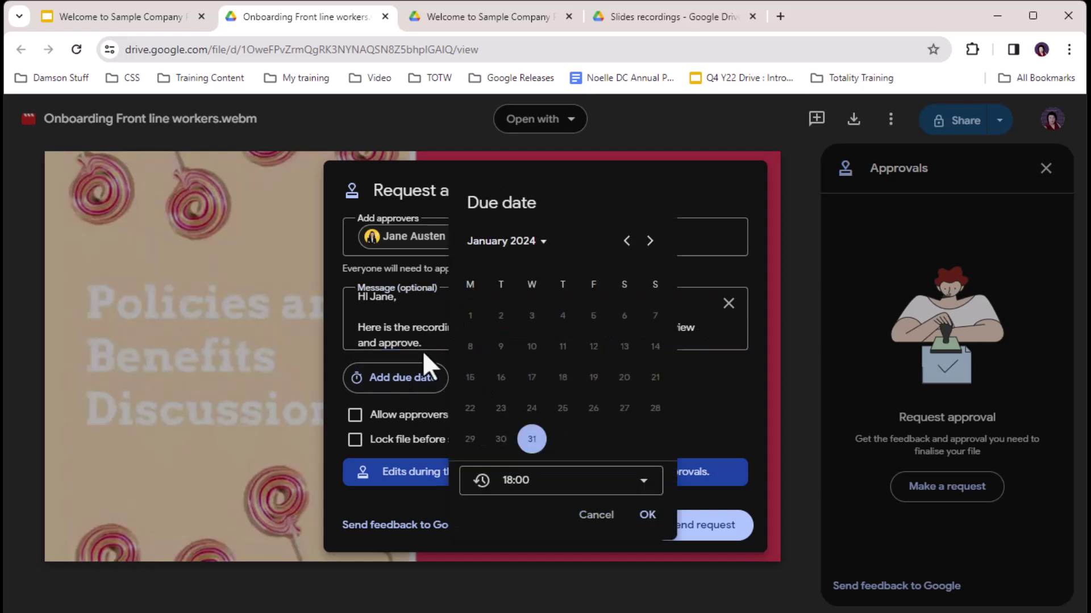
{"action": "left_click", "coordinate": [650, 241]}
{"action": "left_click", "coordinate": [593, 346]}
{"action": "left_click", "coordinate": [602, 480]}
{"action": "left_click", "coordinate": [565, 410]}
{"action": "left_click", "coordinate": [647, 514]}
{"action": "left_click", "coordinate": [700, 527]}
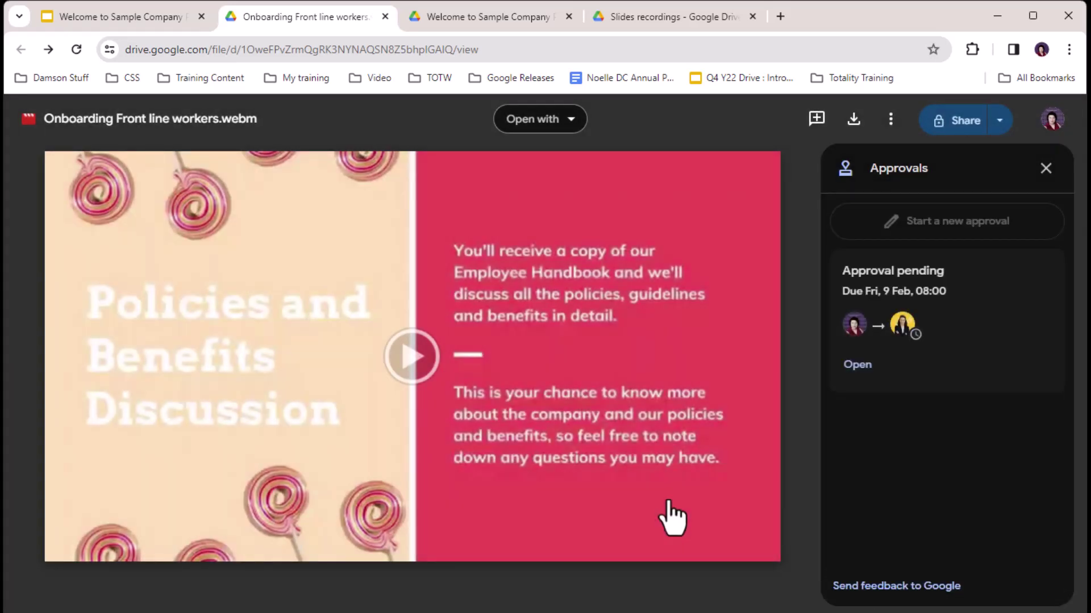
Open the video from its Approval pending card
{"action": "left_click", "coordinate": [879, 257]}
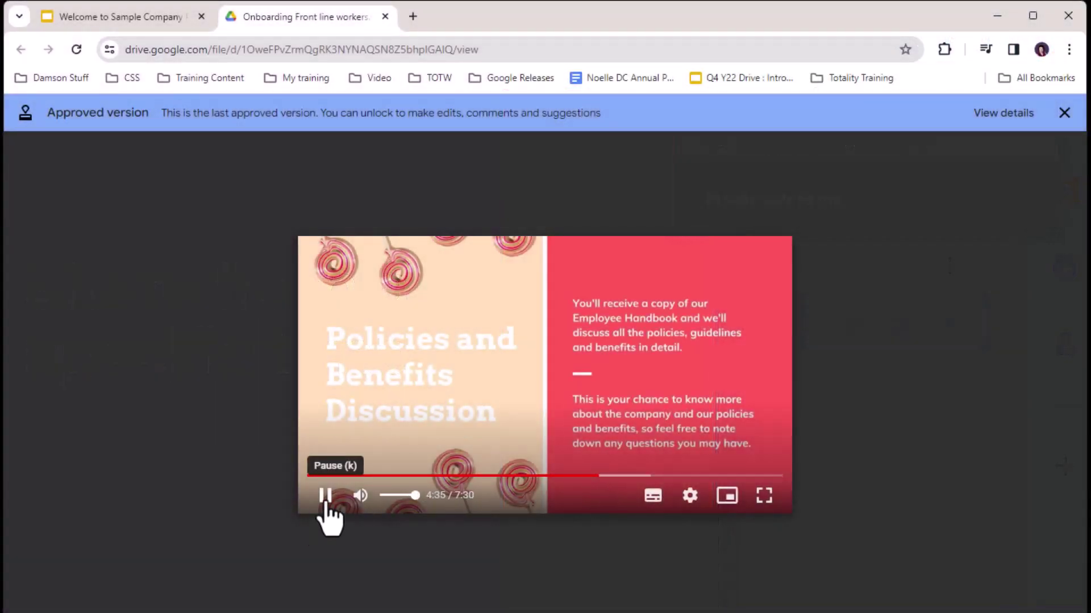
Pause the video at 4:36 and copy a link to this time from the Share dropdown
{"action": "left_click", "coordinate": [326, 499]}
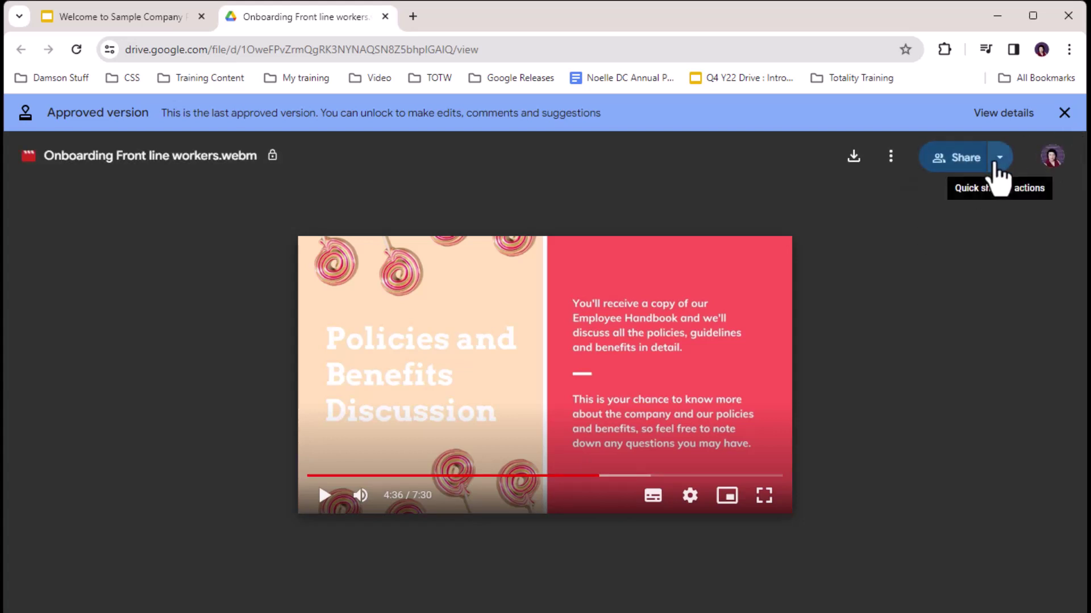
{"action": "left_click", "coordinate": [997, 162]}
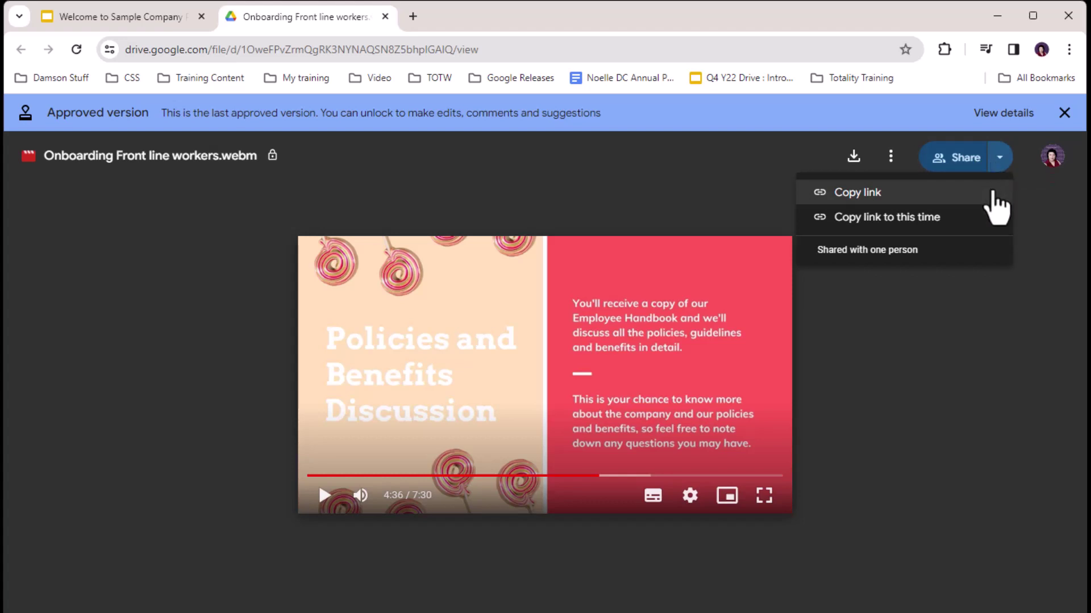
{"action": "left_click", "coordinate": [994, 218]}
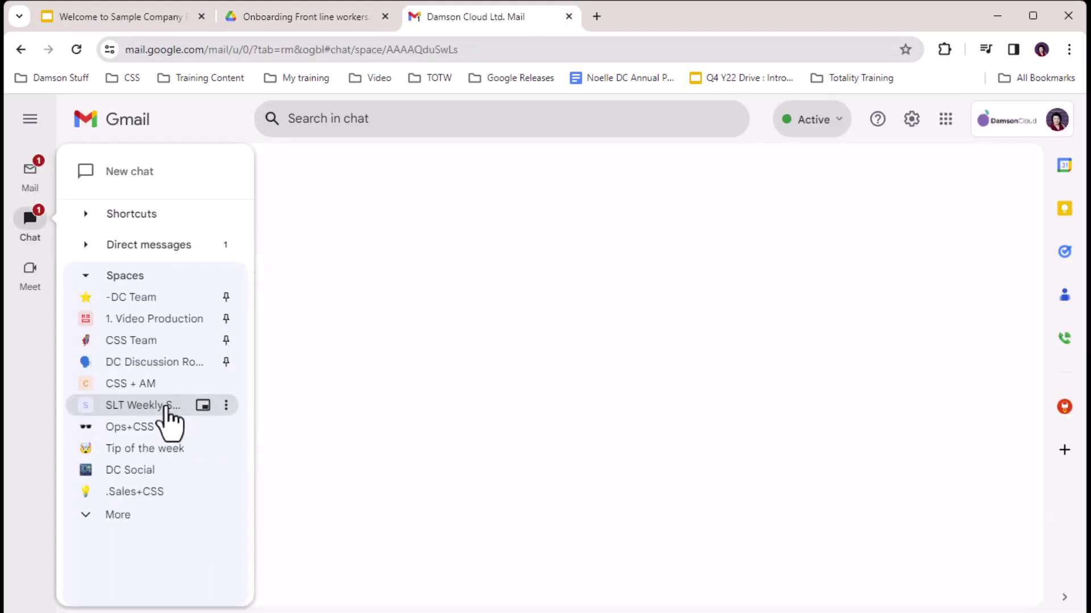
Post 'In answer to your questions... check out the video here' with the pasted 4:36 link in SLT Weekly Stand Up
{"action": "left_click", "coordinate": [161, 406]}
{"action": "type", "text": "In answer to your question"}
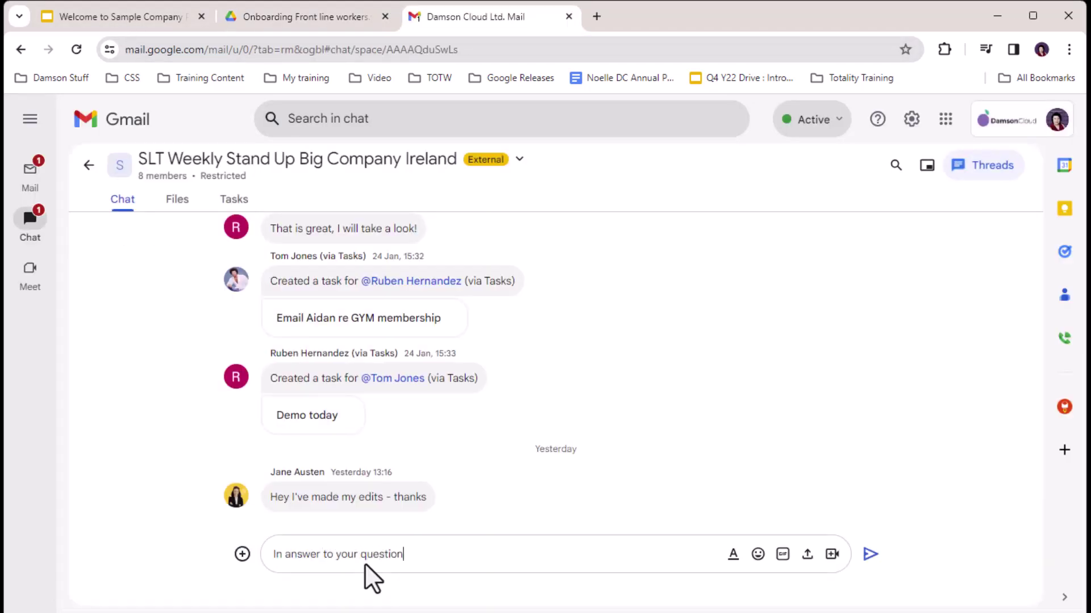
{"action": "type", "text": "s Mary check out the video "}
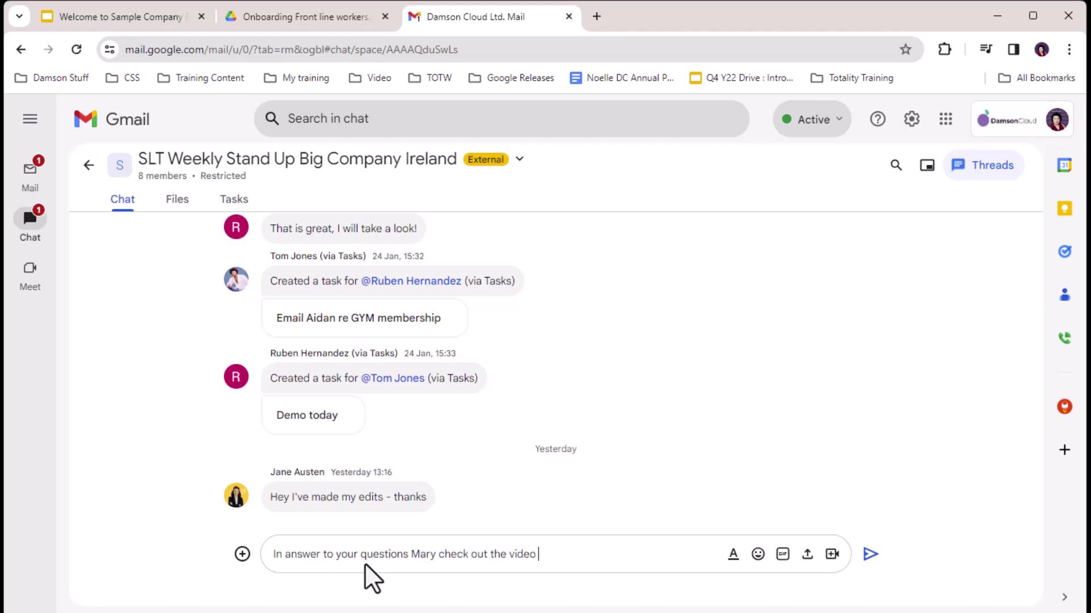
{"action": "type", "text": "here"}
{"action": "key", "text": "ctrl+v"}
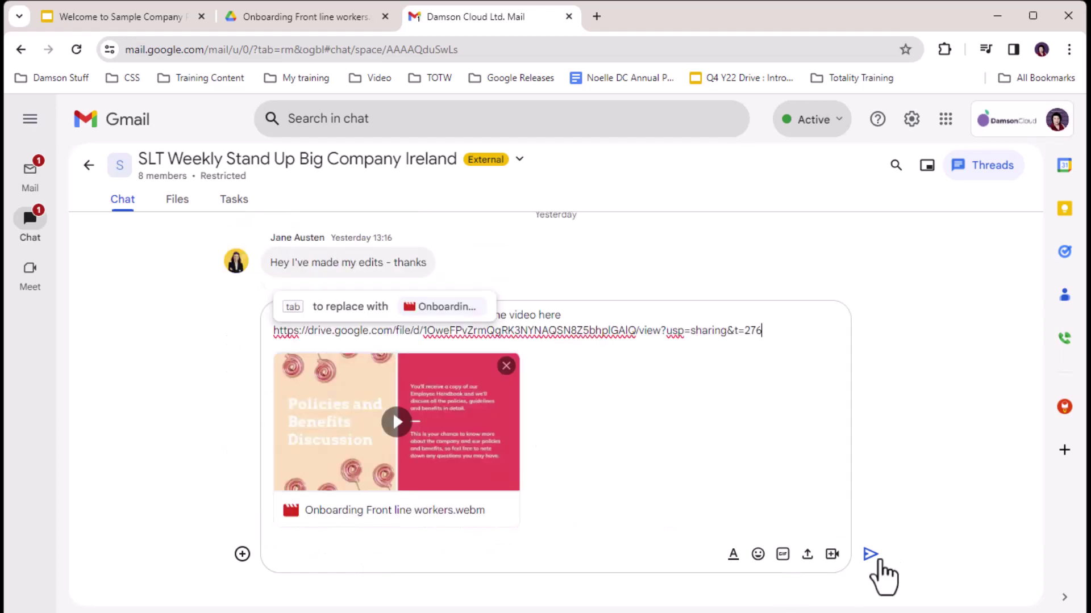
{"action": "left_click", "coordinate": [864, 557]}
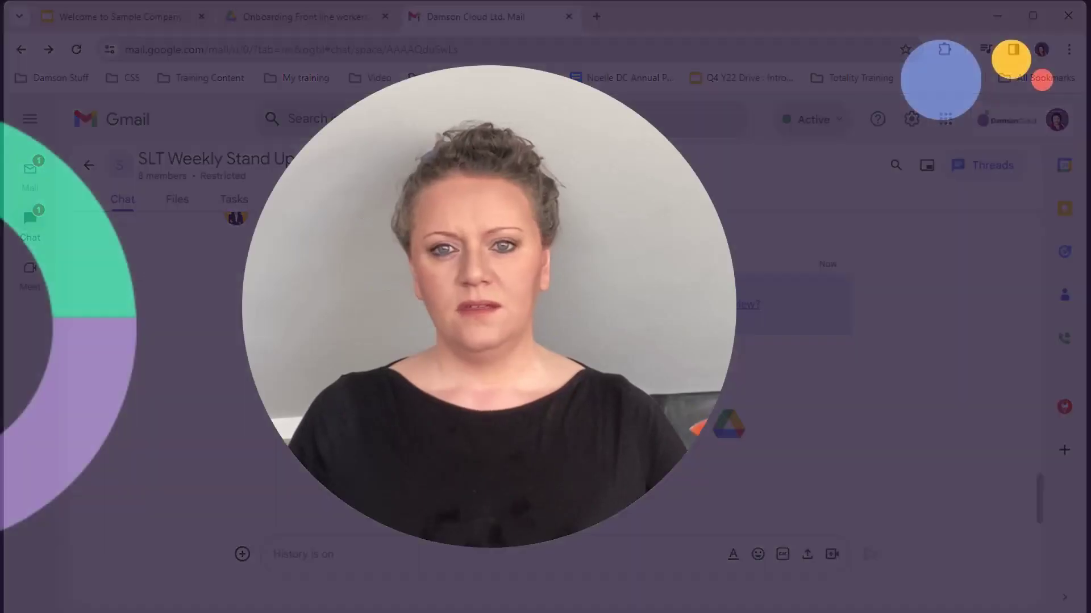